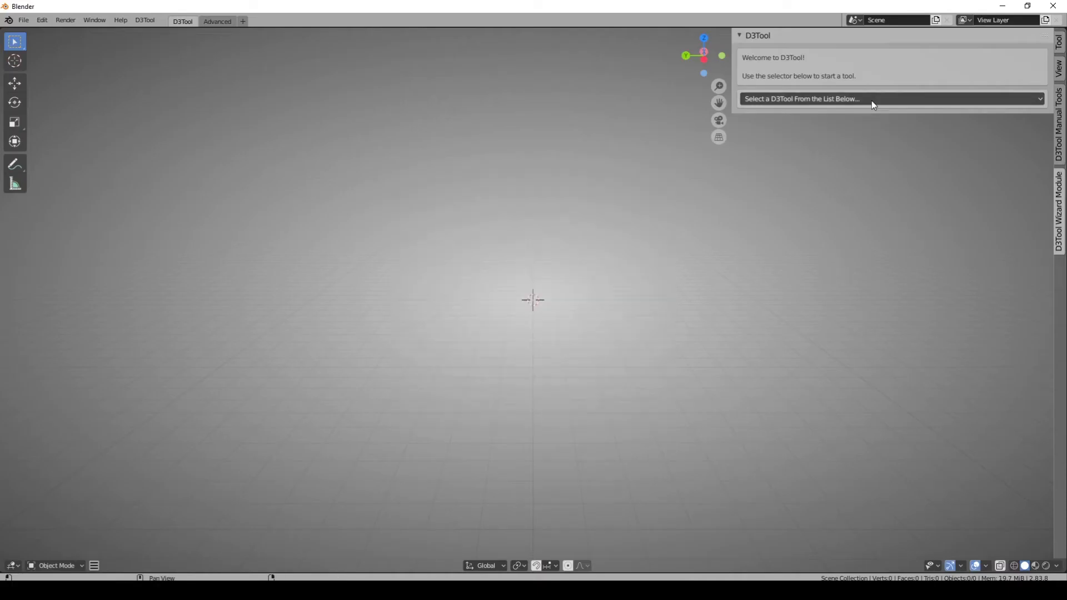
- Start the D3Denture module and choose the Monolithic Replica case type
click(872, 100)
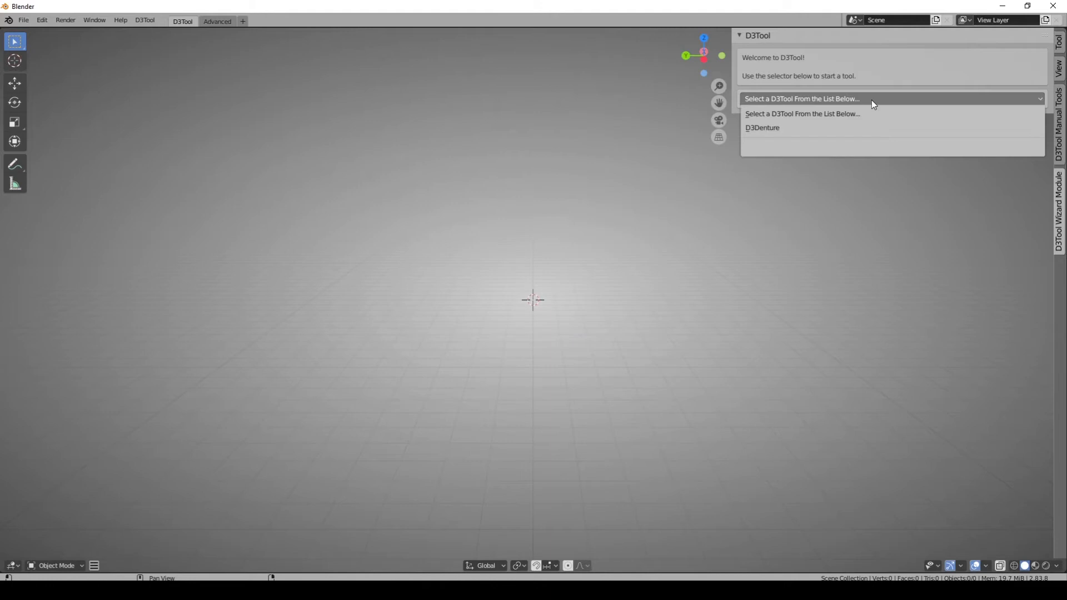
click(865, 129)
click(872, 197)
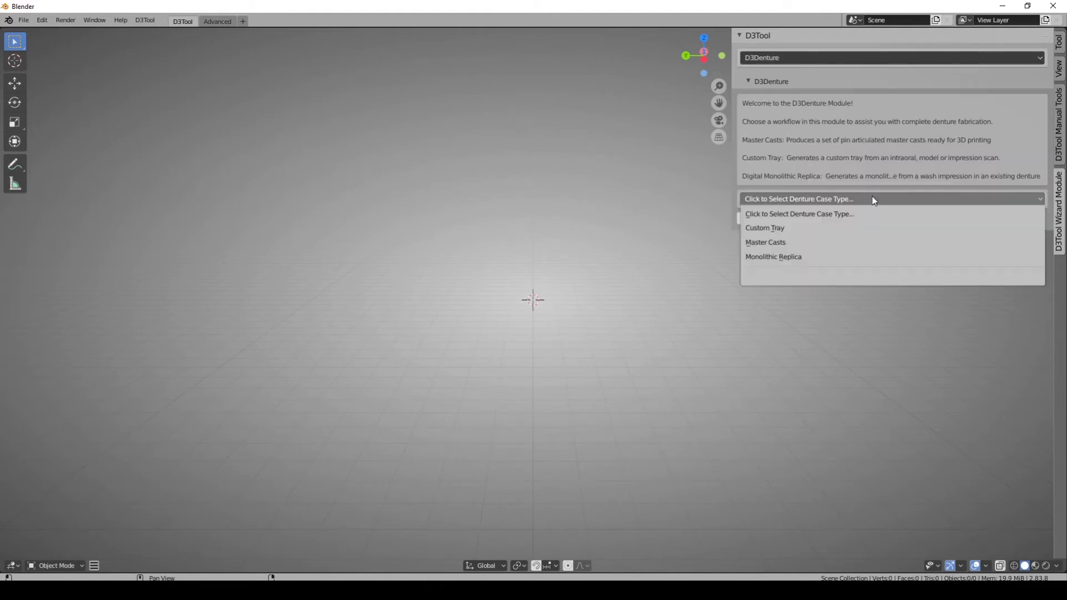
click(849, 257)
- Name the case MonolithicReplicaTest, create it in its own new directory, and proceed to the model import stage
click(867, 231)
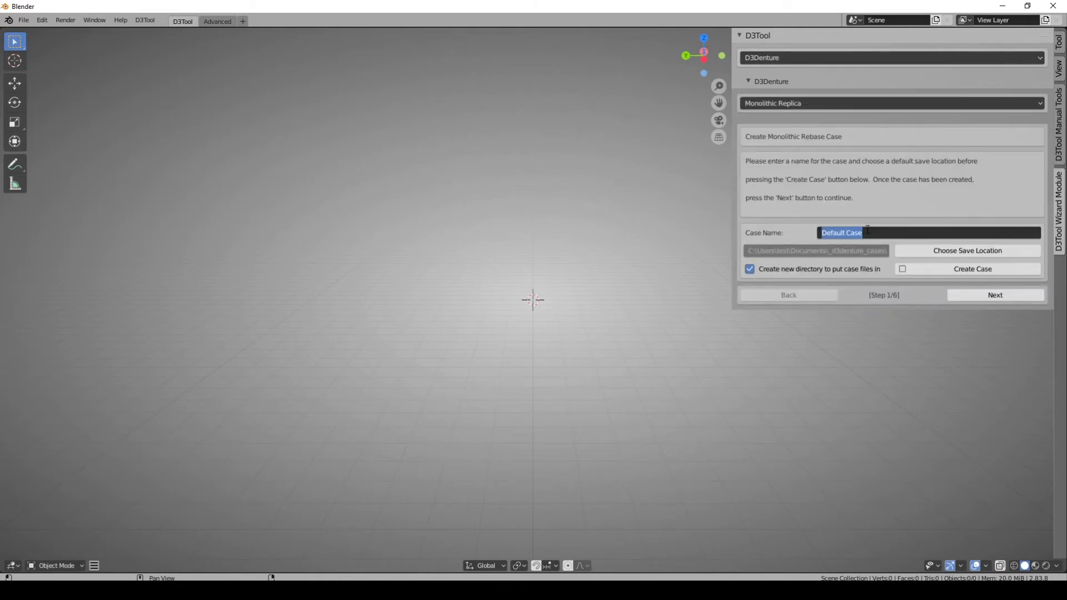
key(BackSpace)
text(MonolithicReplicaTest)
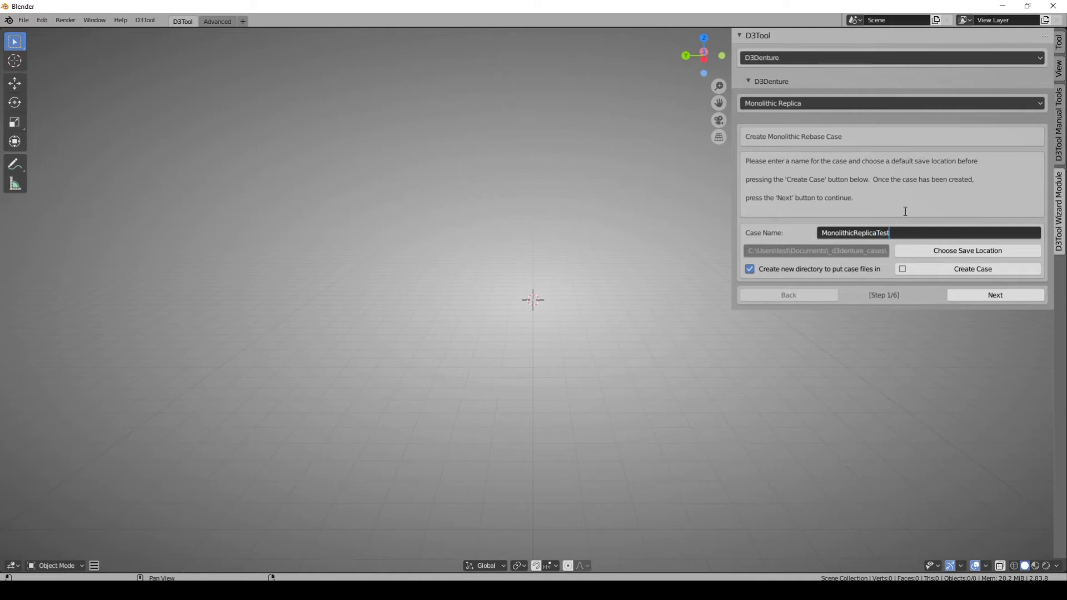
key(Return)
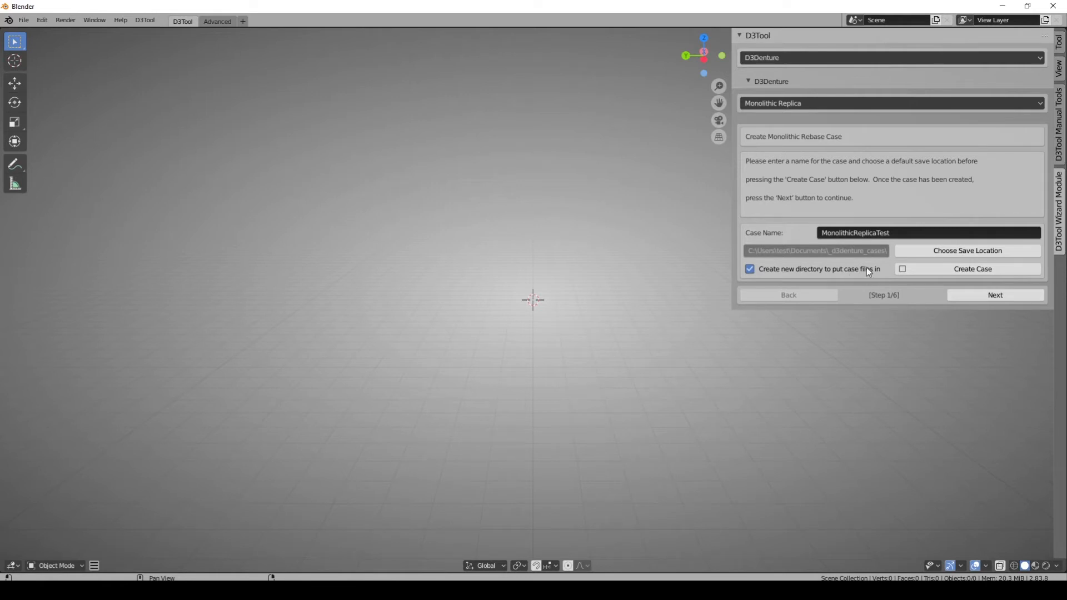
click(992, 269)
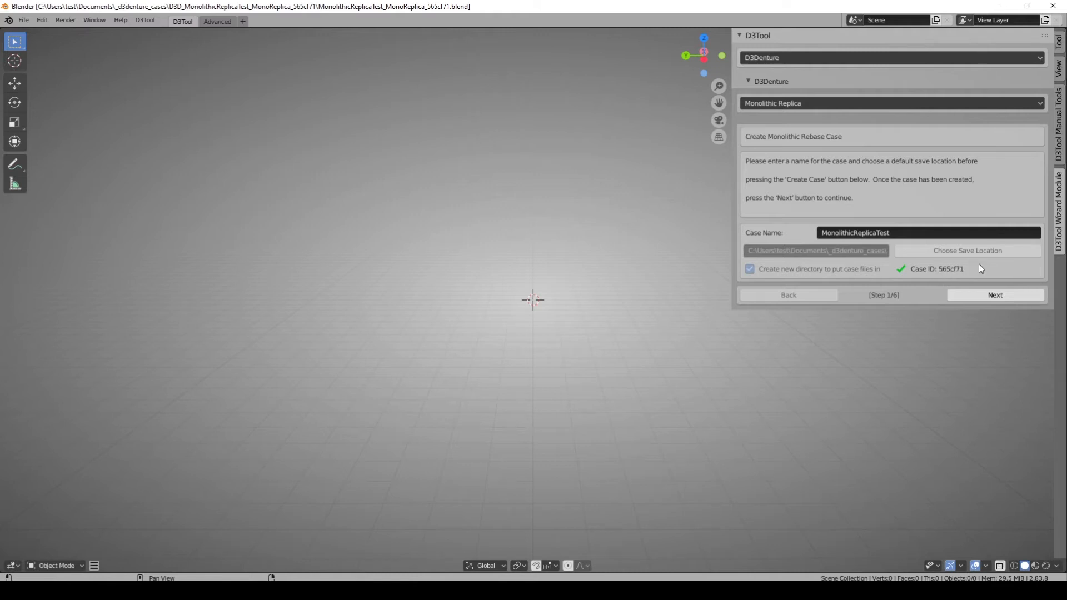
click(994, 296)
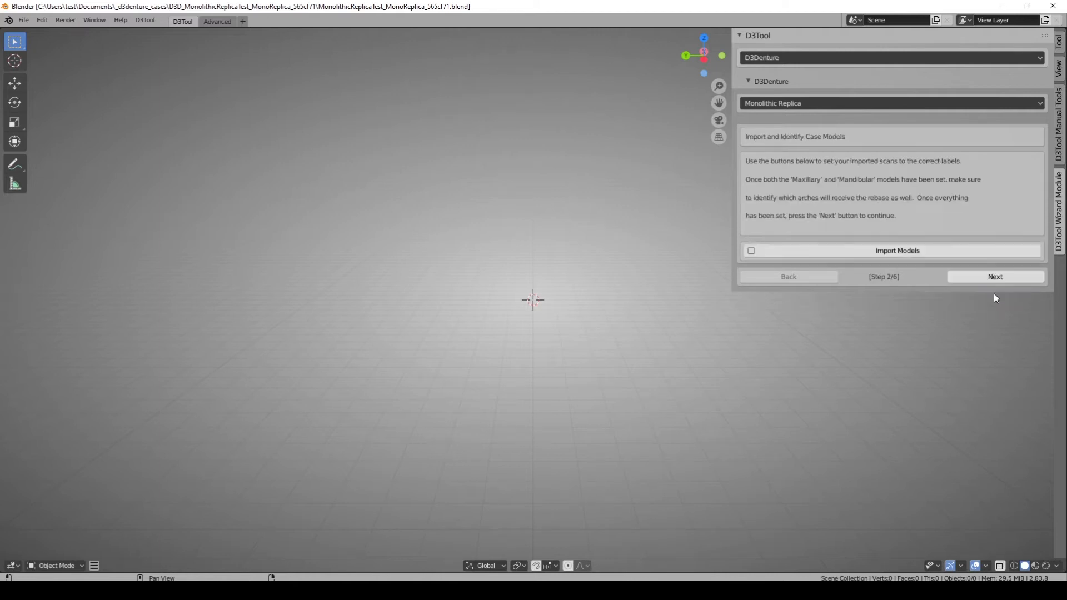
- Import patient2_upper_denture_wash.stl and patient2_lower_denture_opposing.stl together from the denture_dentate folder
click(916, 251)
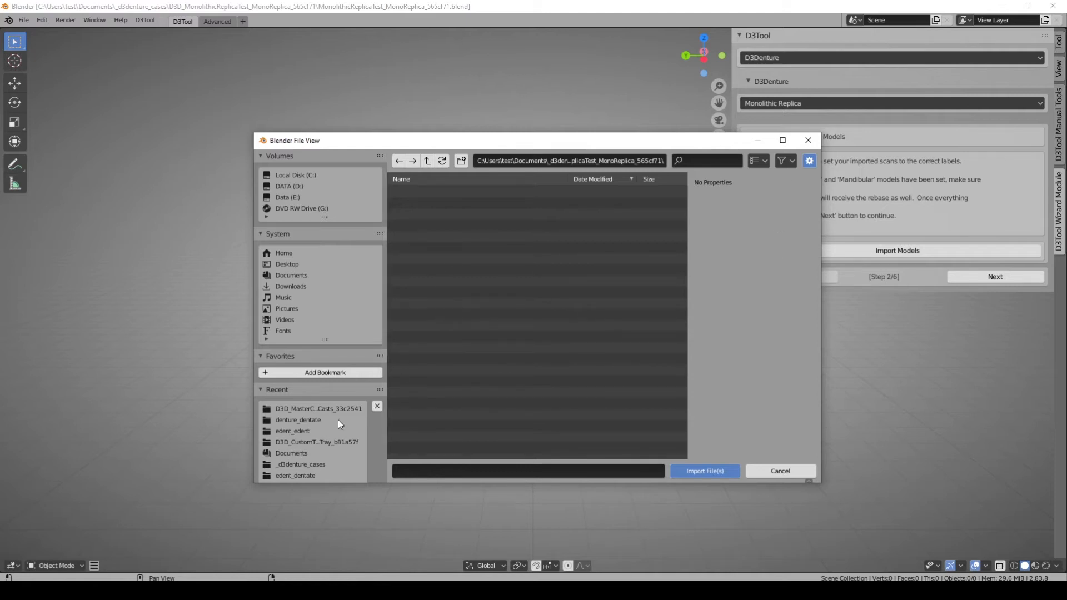
click(315, 420)
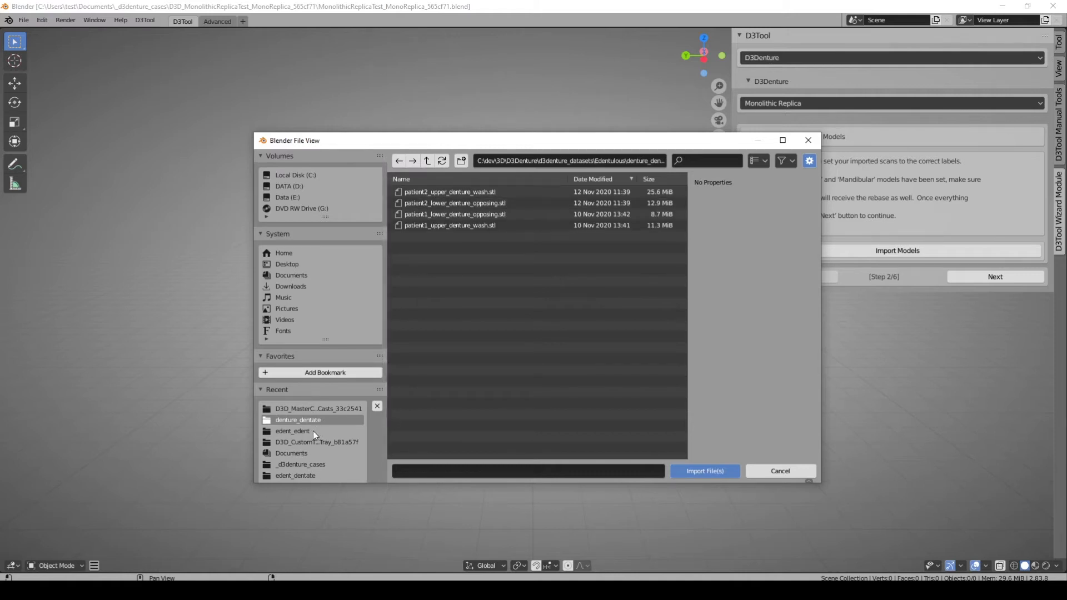
click(506, 193)
shift+click(506, 203)
click(701, 470)
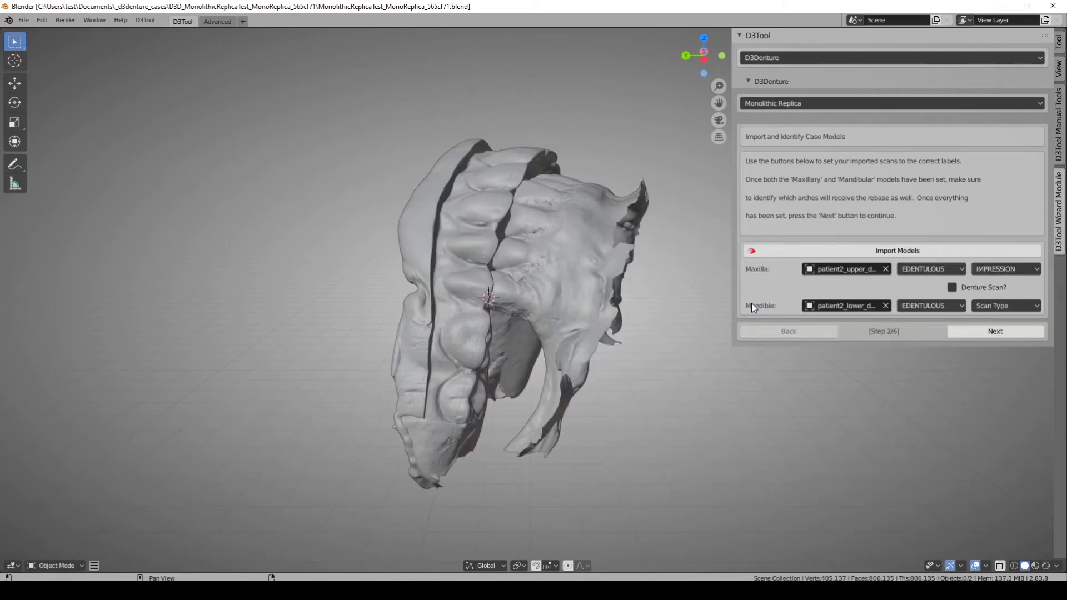
- Examine the imported upper denture and lower opposing scans from the front, above and the sides
middle_drag(676, 229, 631, 188)
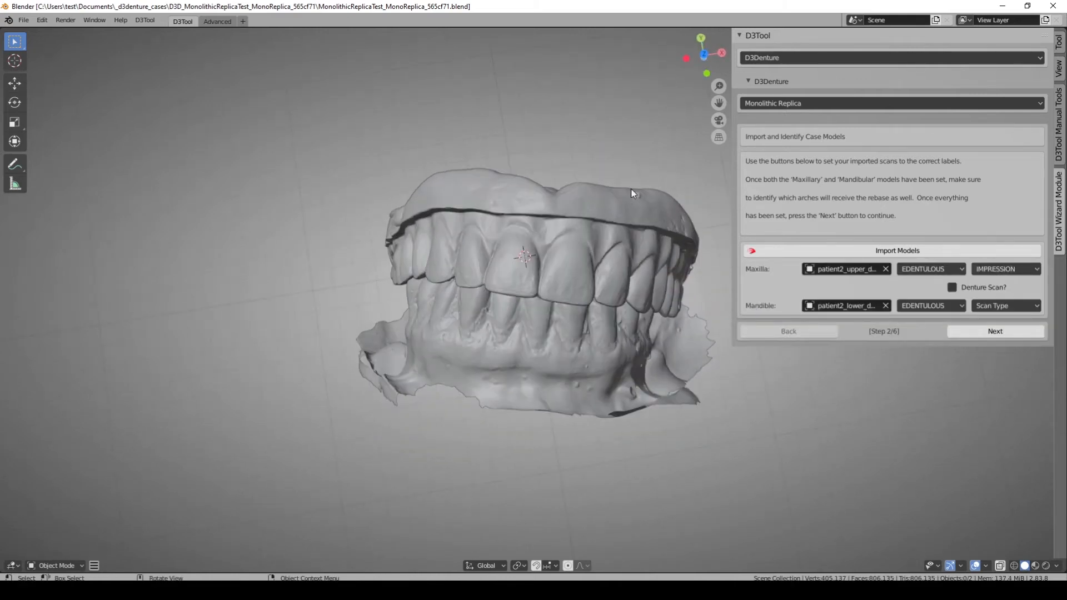
middle_drag(422, 263, 425, 285)
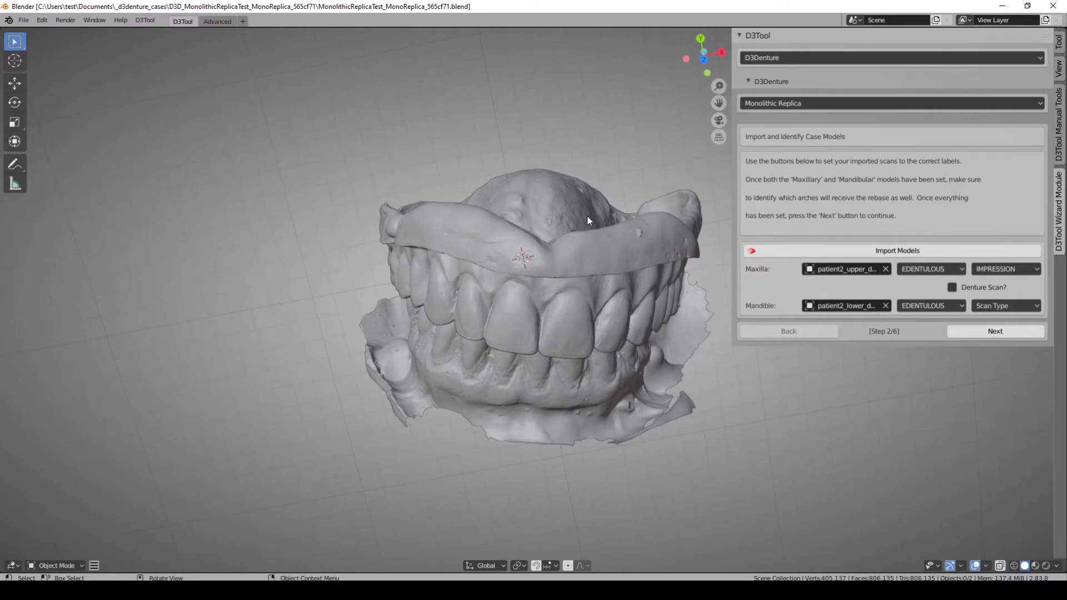
middle_drag(594, 275, 389, 239)
middle_drag(762, 378, 776, 338)
middle_drag(342, 212, 656, 300)
middle_drag(841, 407, 857, 381)
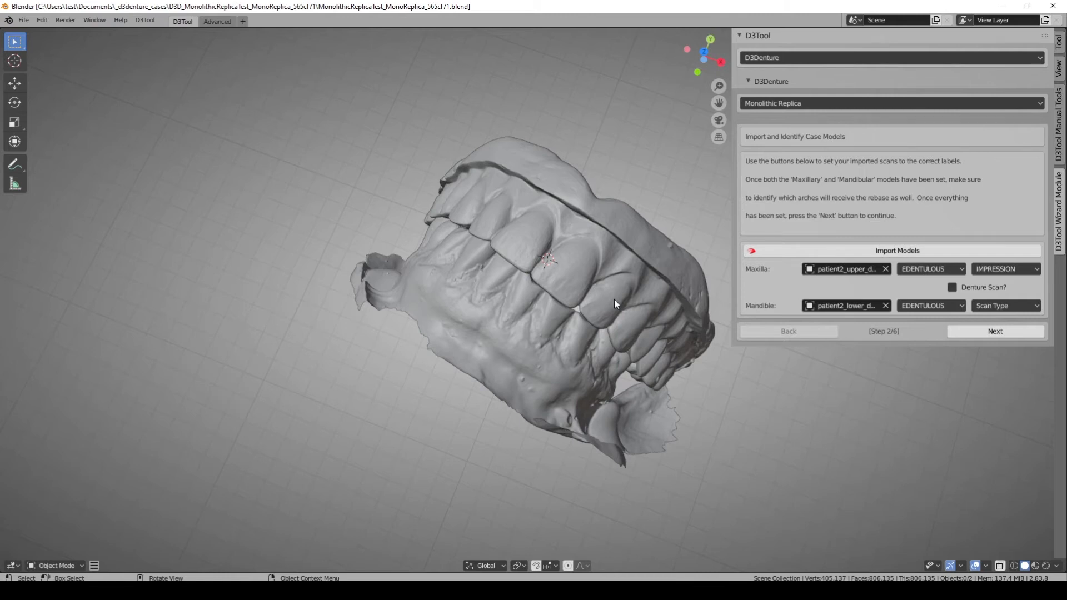
middle_drag(614, 298, 669, 309)
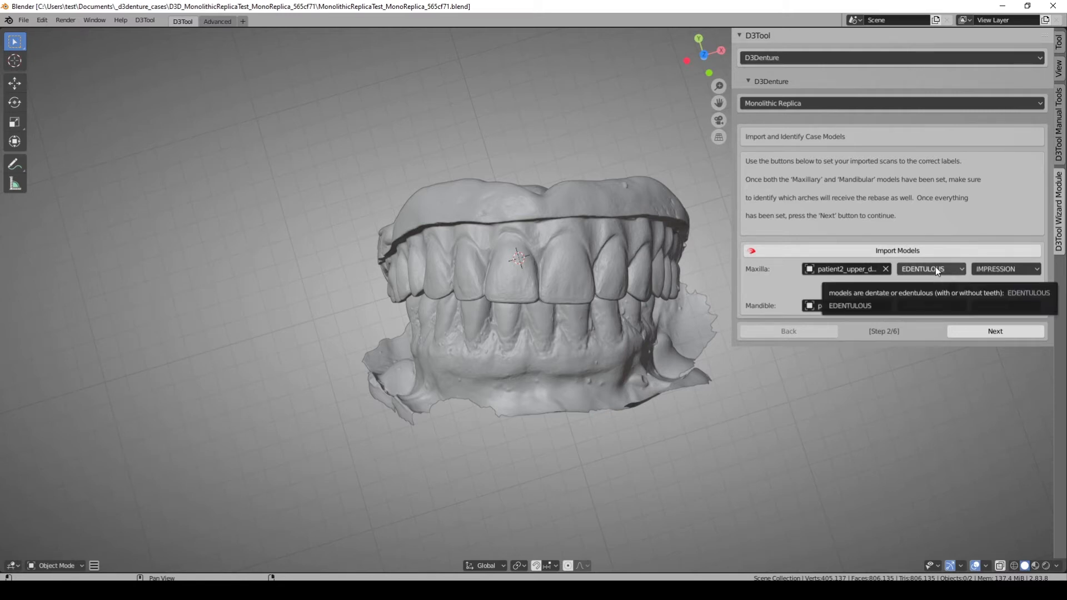
- Try MODEL as the scan type of the maxilla
click(1001, 269)
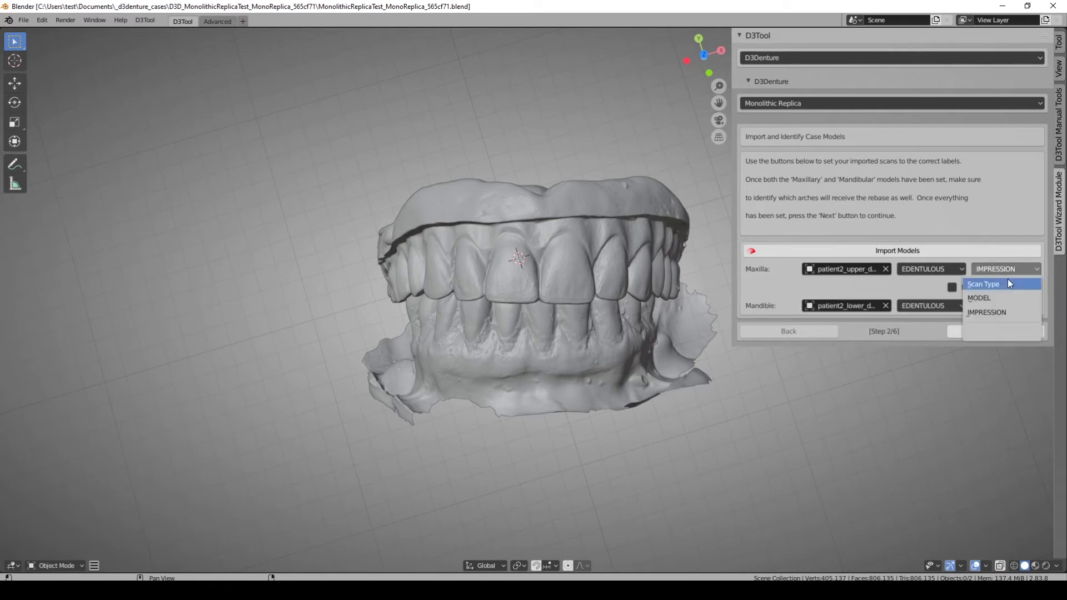
click(1002, 284)
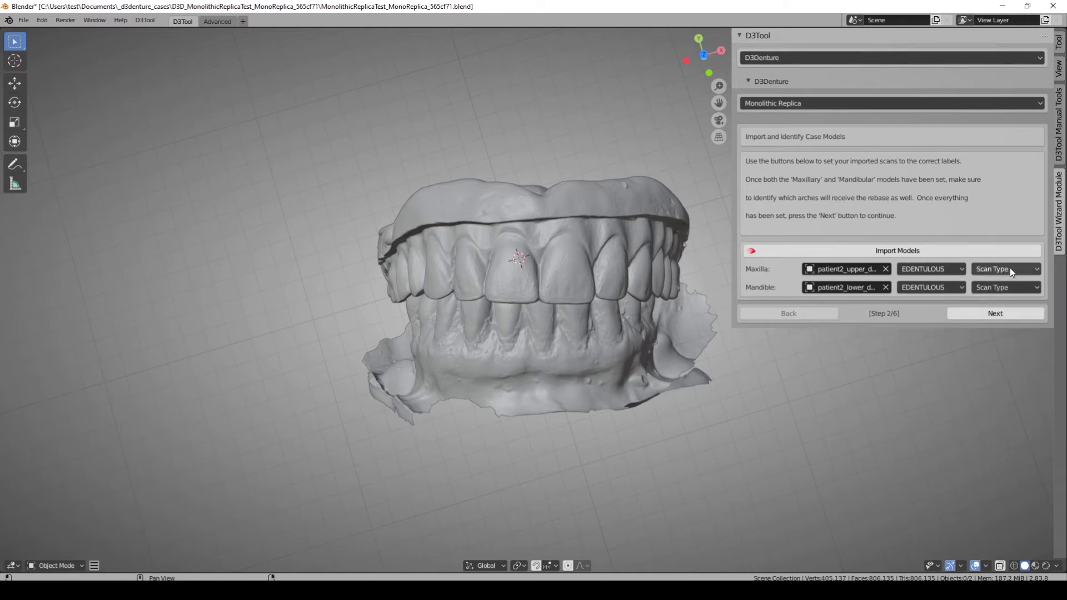
click(1009, 269)
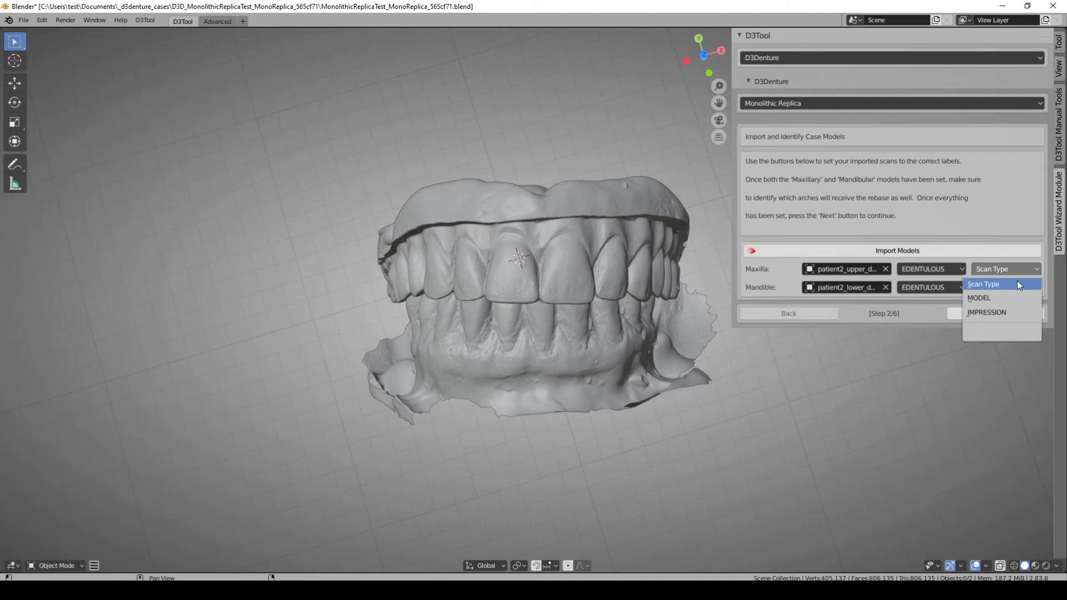
click(999, 298)
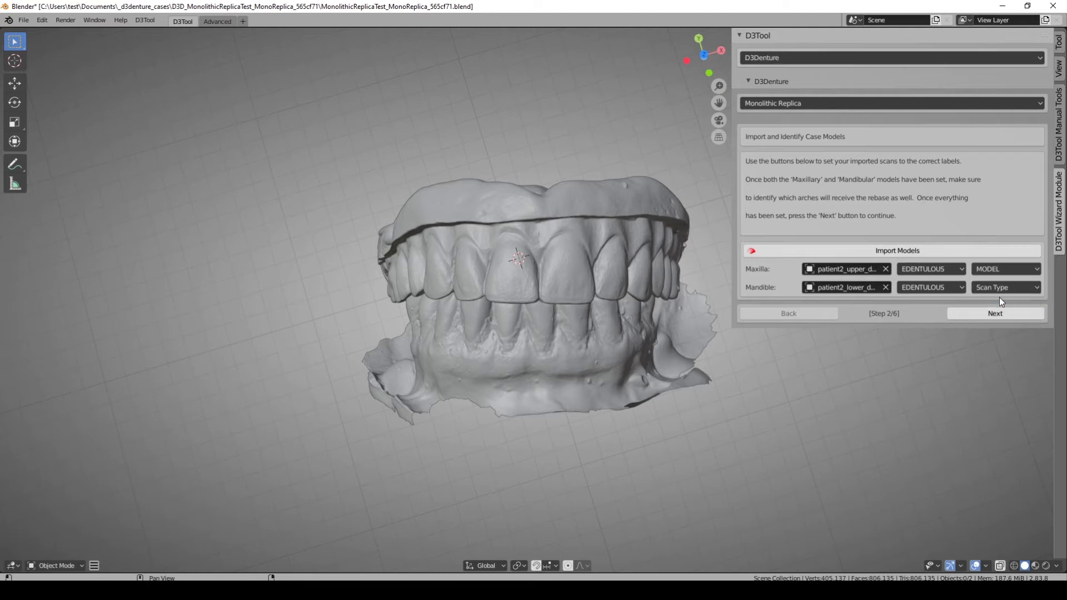
- Set the maxilla's scan type to IMPRESSION and mark it as a denture scan
click(1009, 270)
click(948, 269)
click(998, 266)
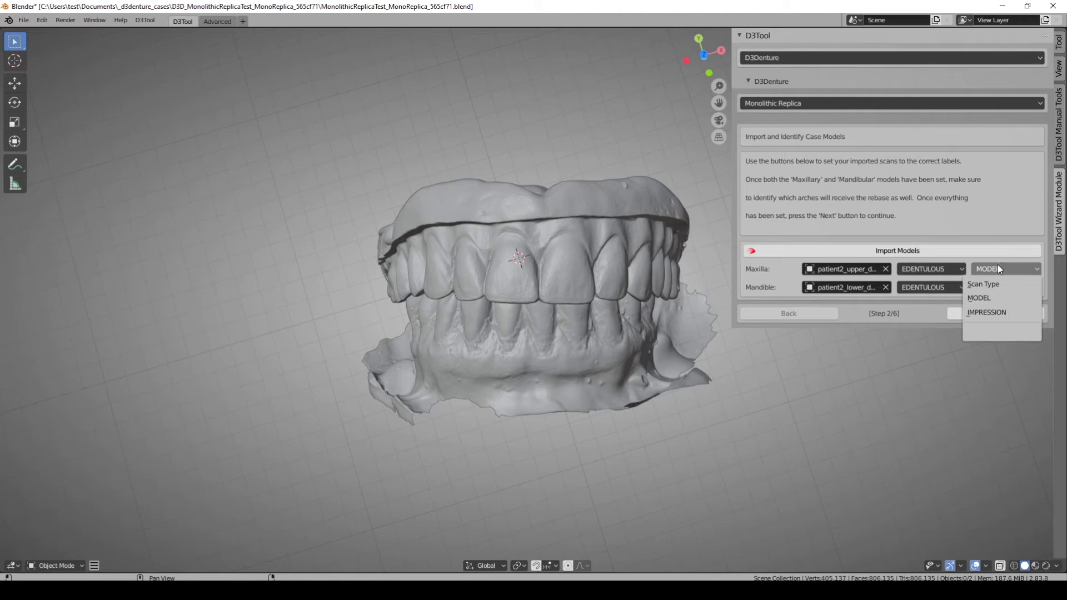
click(999, 311)
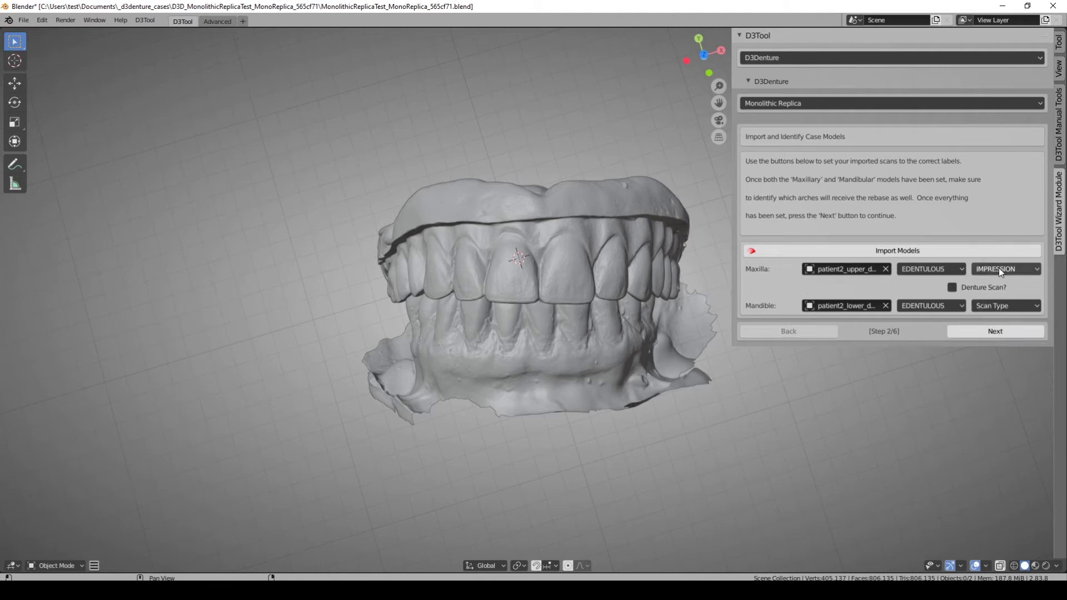
click(954, 287)
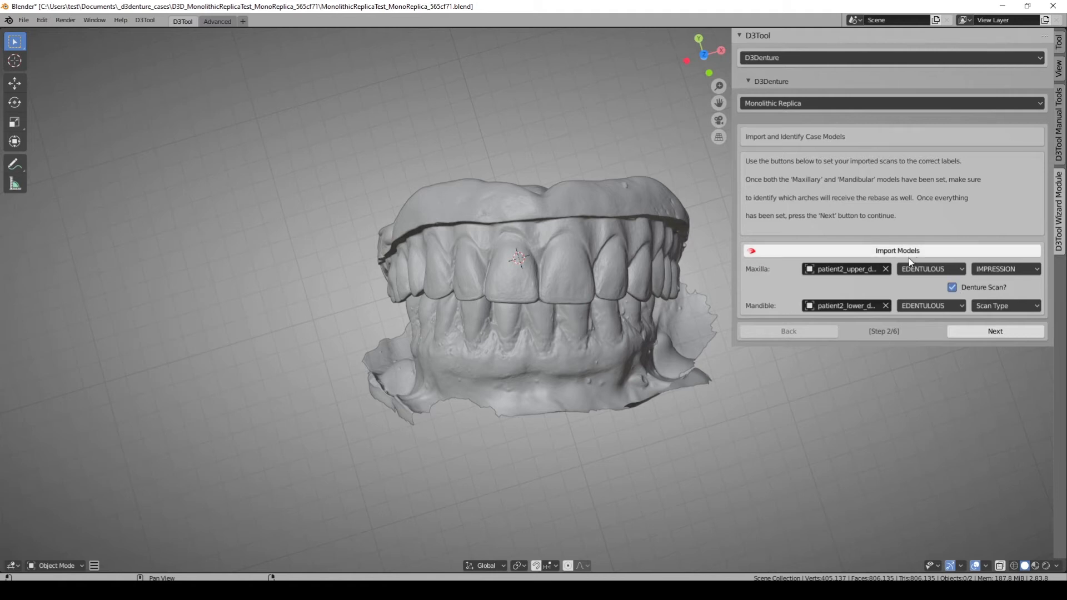
- Identify the mandible as DENTATE with scan type MODEL, and proceed to the model orientation stage
click(939, 307)
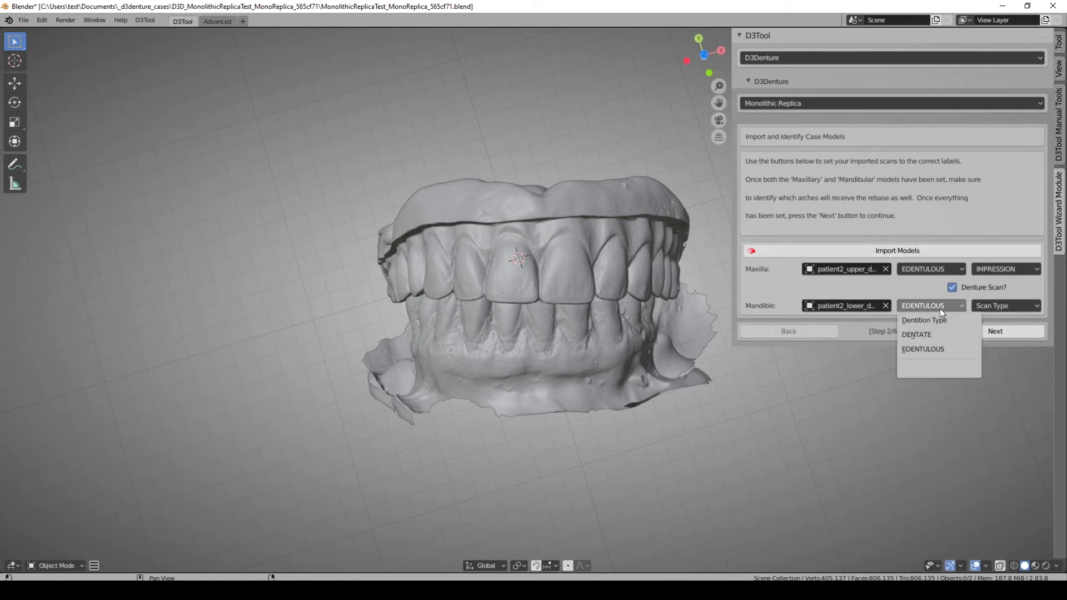
click(941, 336)
click(1019, 309)
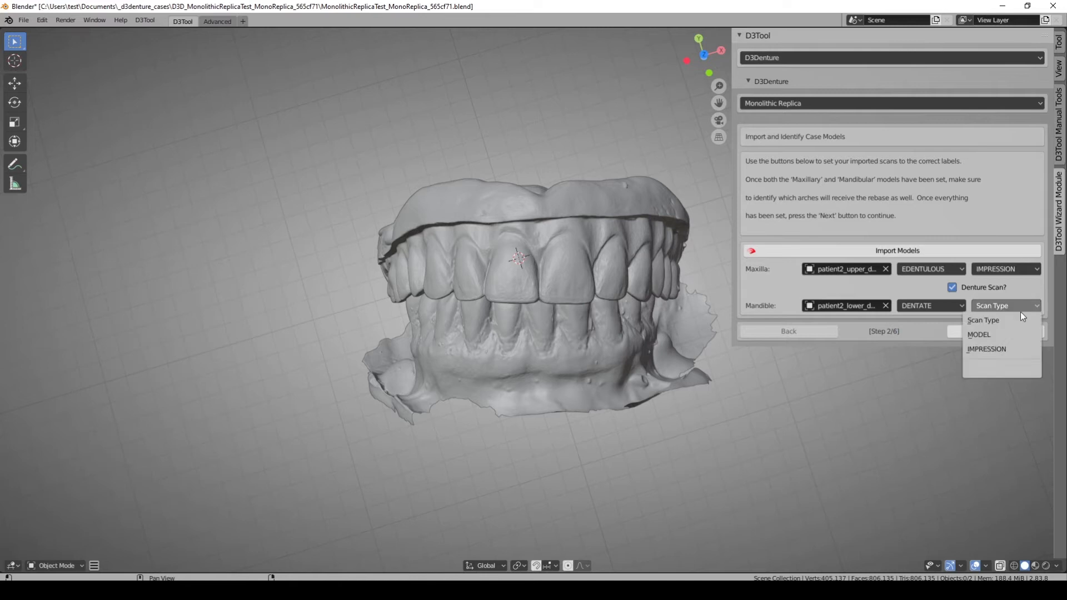
click(1019, 336)
middle_drag(721, 168, 615, 145)
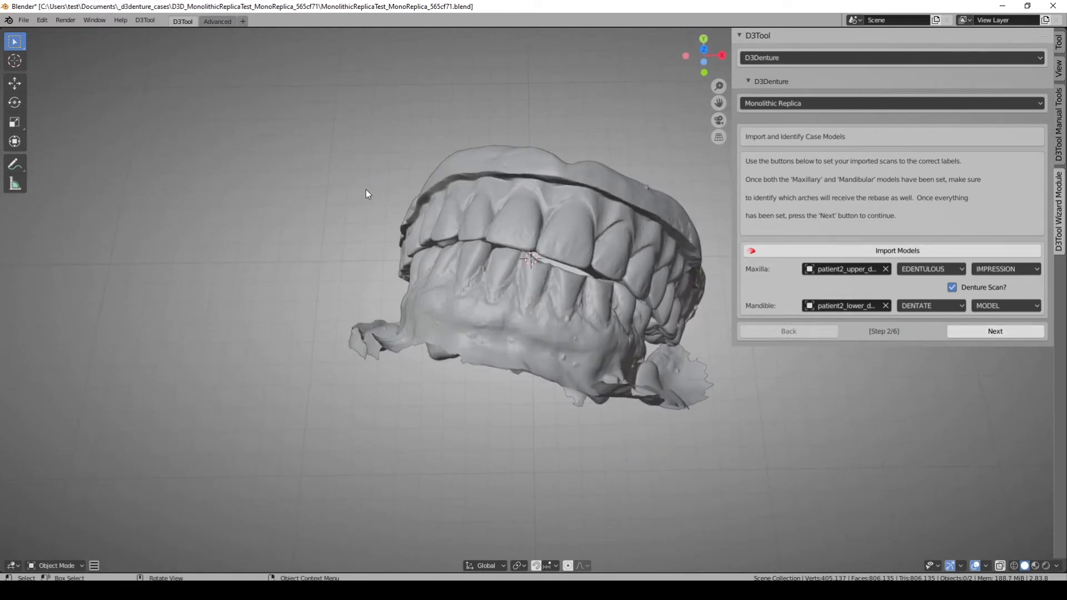
middle_drag(365, 189, 380, 255)
click(999, 332)
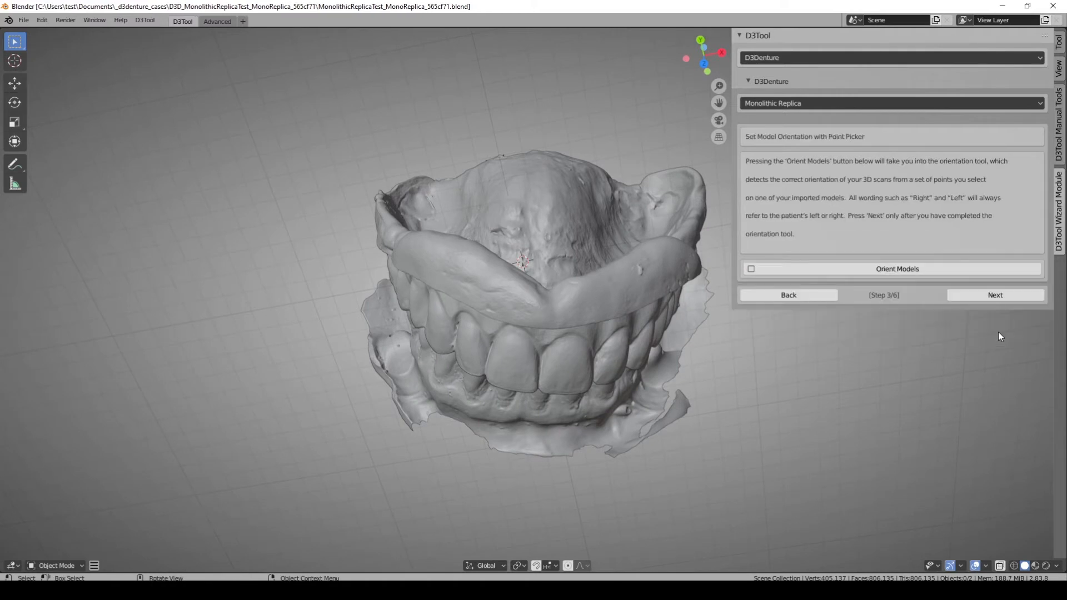
- Orient the models by marking the right molar, left molar, incisal edge and midline on the upper denture, then commit and proceed
click(899, 272)
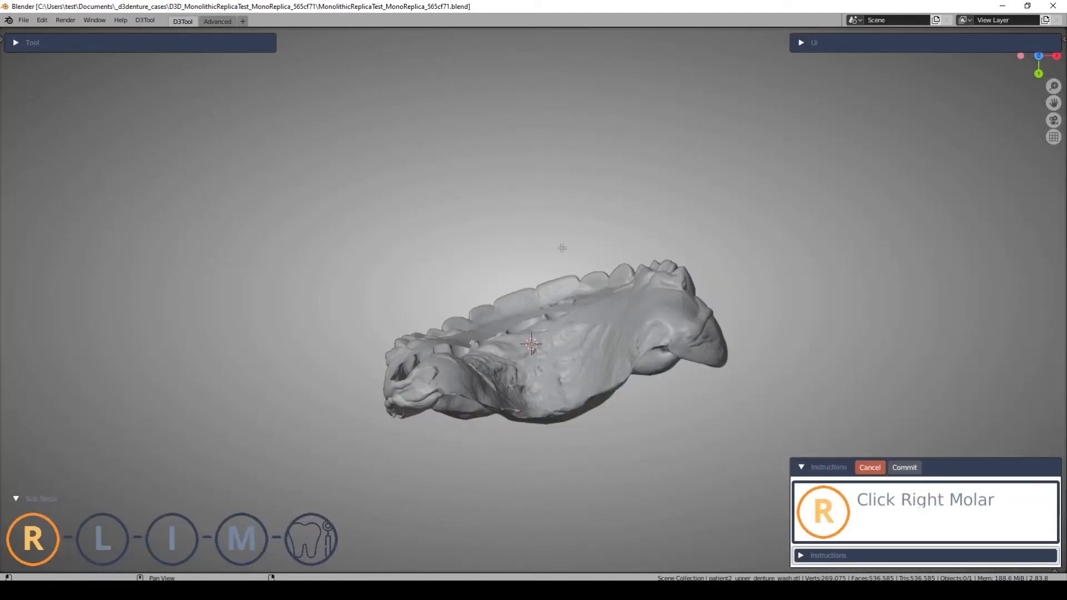
middle_drag(578, 234, 594, 343)
middle_drag(536, 132, 537, 148)
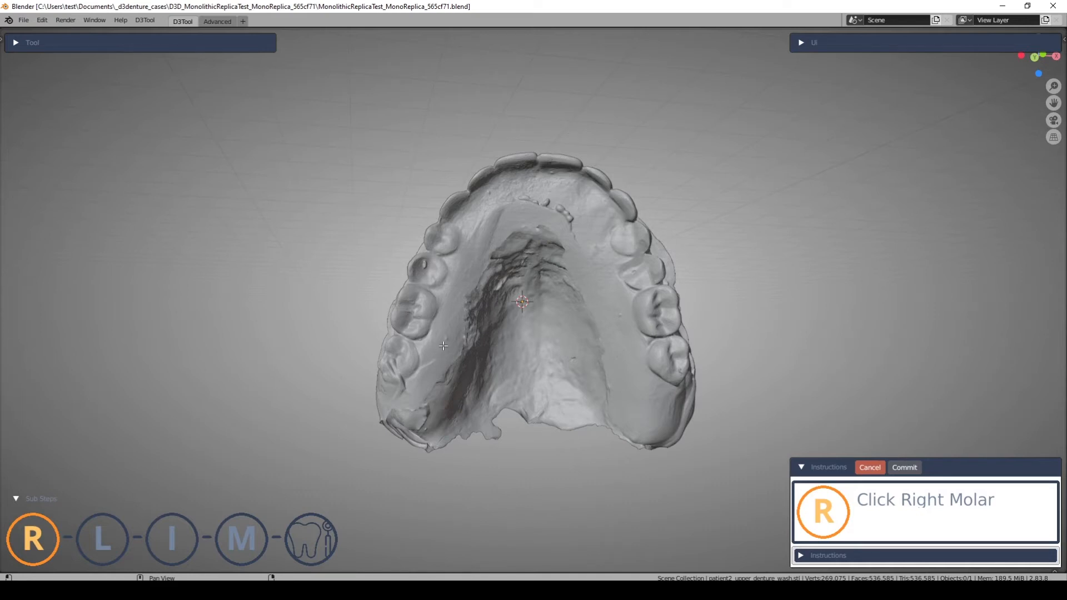
click(396, 356)
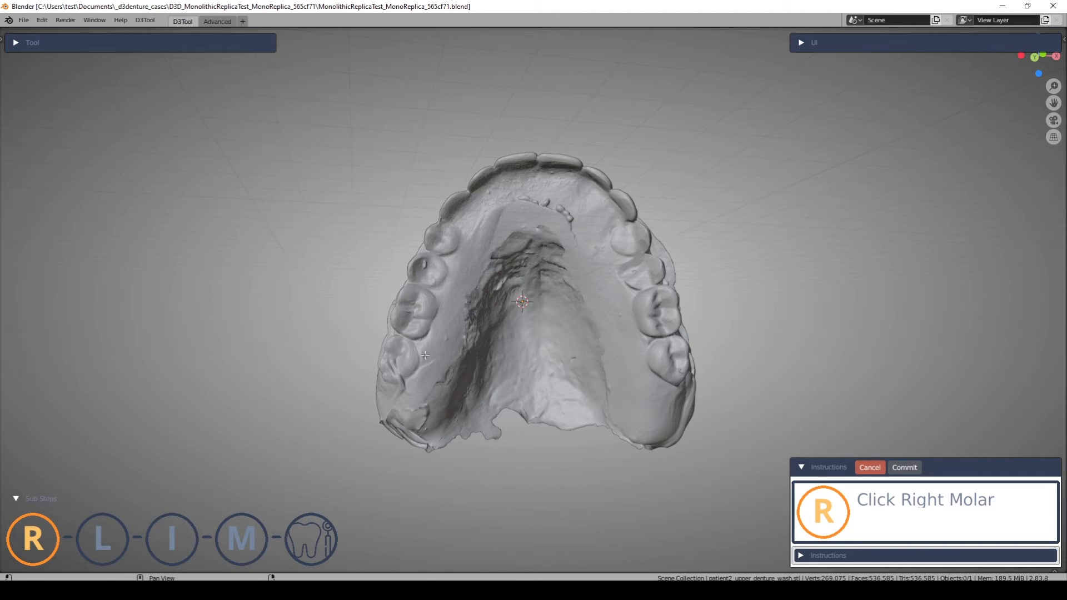
click(676, 359)
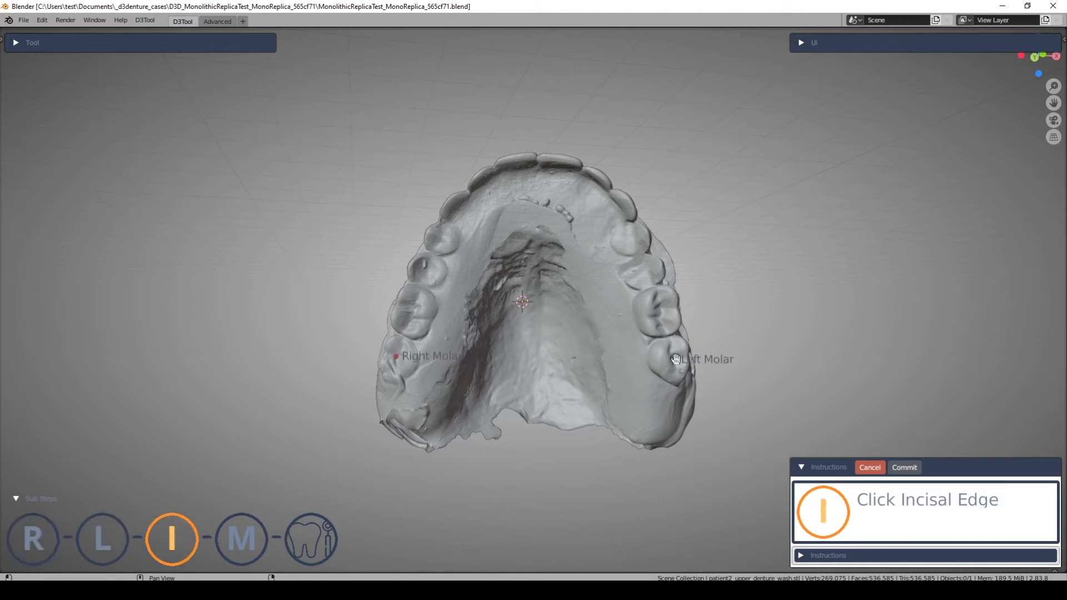
click(554, 156)
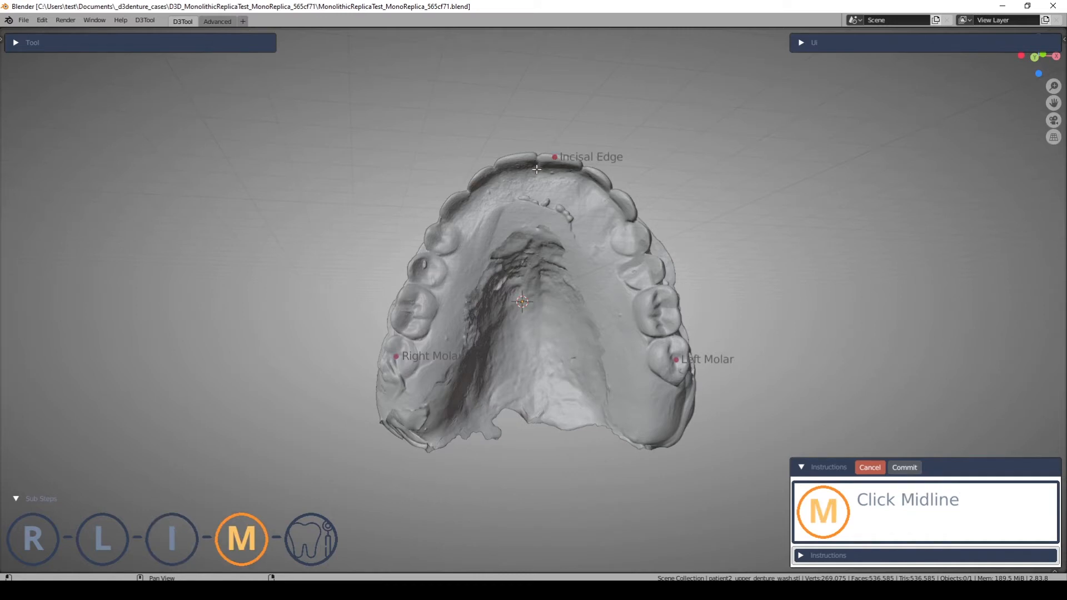
click(536, 165)
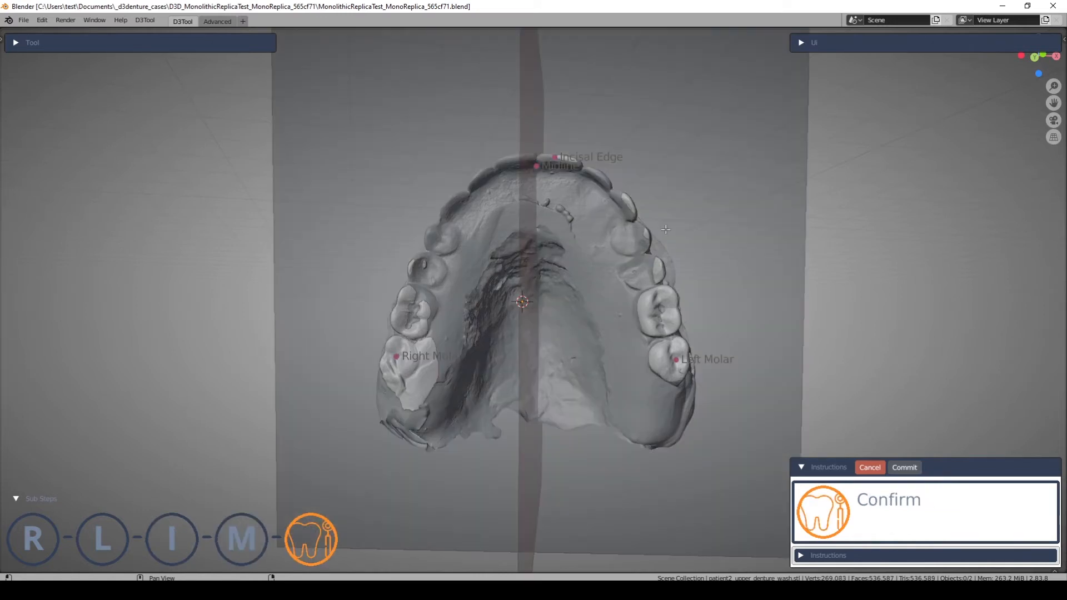
mouse_move(692, 142)
middle_down()
mouse_move(676, 214)
mouse_move(698, 238)
mouse_move(712, 167)
mouse_move(694, 132)
middle_up()
click(904, 467)
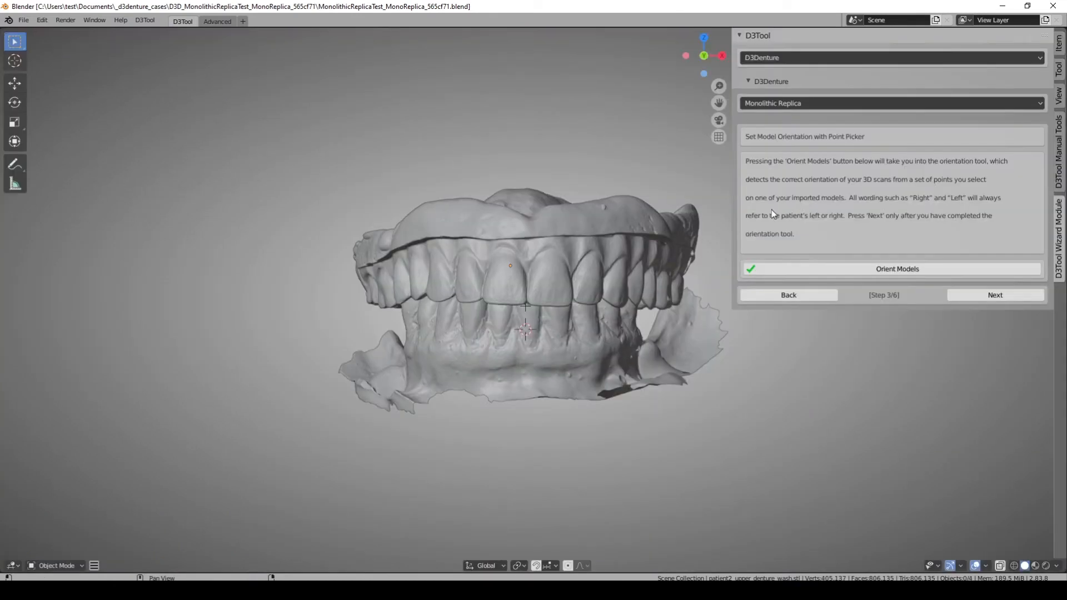
click(998, 295)
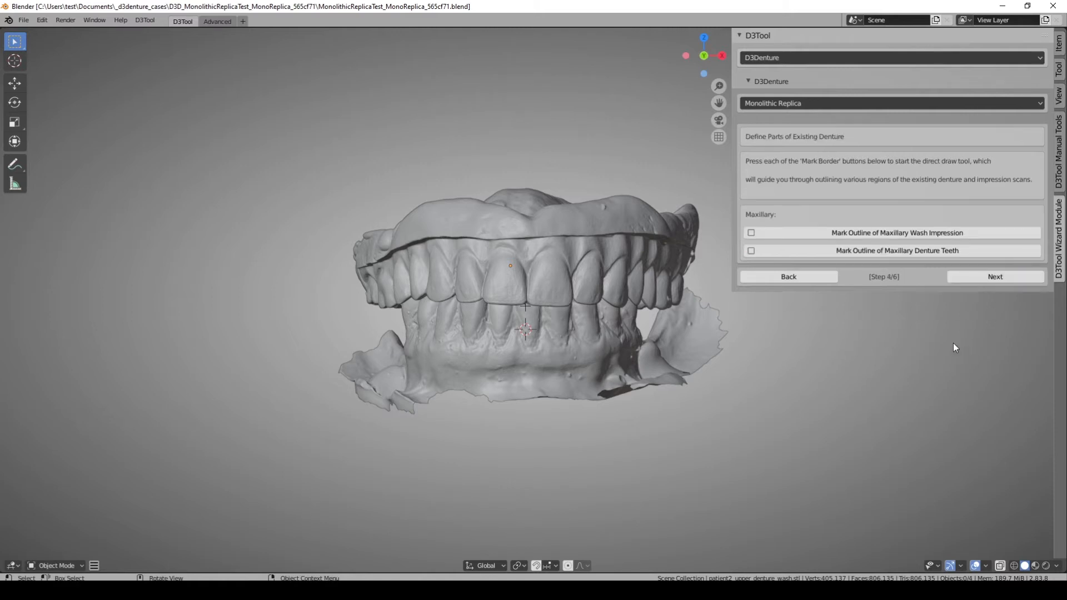
- Start the maxillary wash impression outline and draw it along the facial flange from one molar area around the front
click(906, 236)
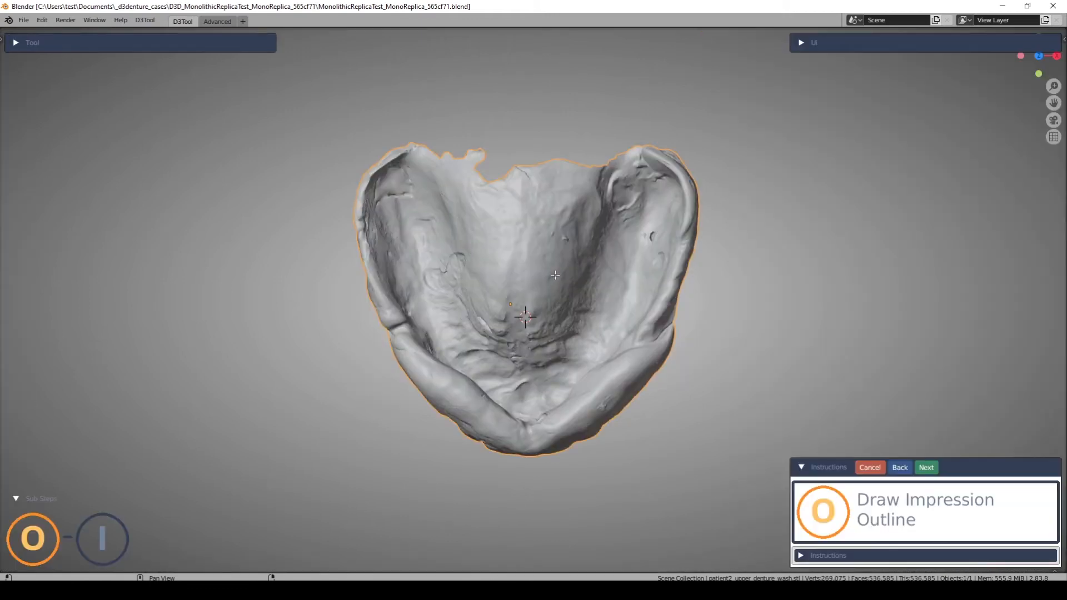
middle_drag(554, 274, 471, 274)
scroll(449, 285, up, 3)
middle_drag(430, 324, 330, 314)
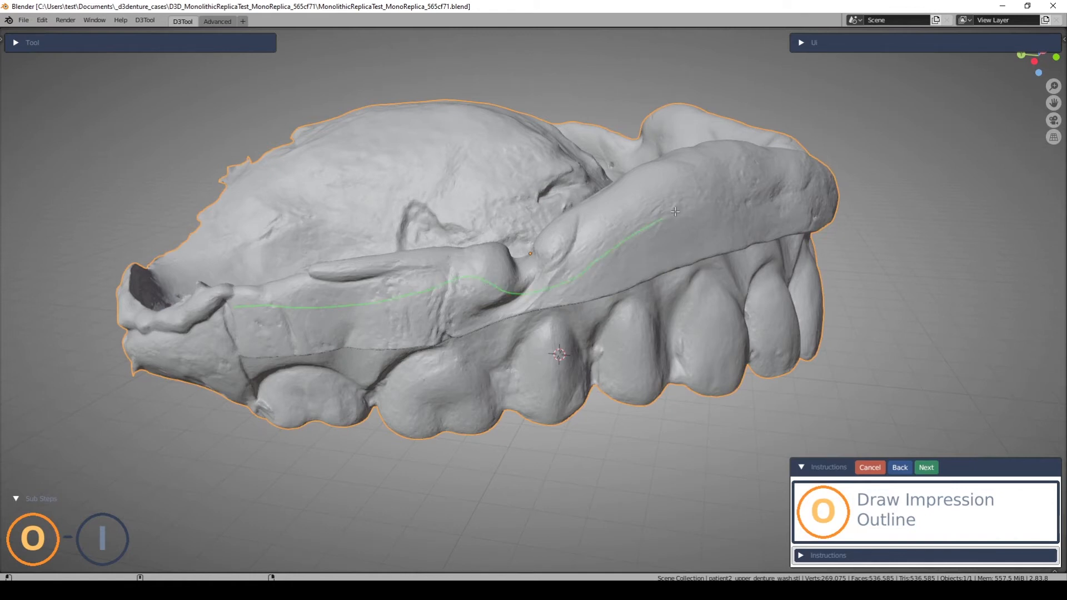
mouse_move(817, 223)
middle_down()
mouse_move(777, 241)
mouse_move(362, 216)
middle_up()
mouse_move(315, 210)
mouse_down()
mouse_move(419, 251)
mouse_move(522, 237)
mouse_move(693, 182)
mouse_move(745, 181)
mouse_up()
middle_drag(765, 272, 493, 245)
mouse_move(466, 230)
mouse_down()
mouse_move(572, 295)
mouse_move(621, 307)
mouse_move(634, 285)
mouse_move(821, 302)
mouse_up()
middle_drag(863, 370, 809, 352)
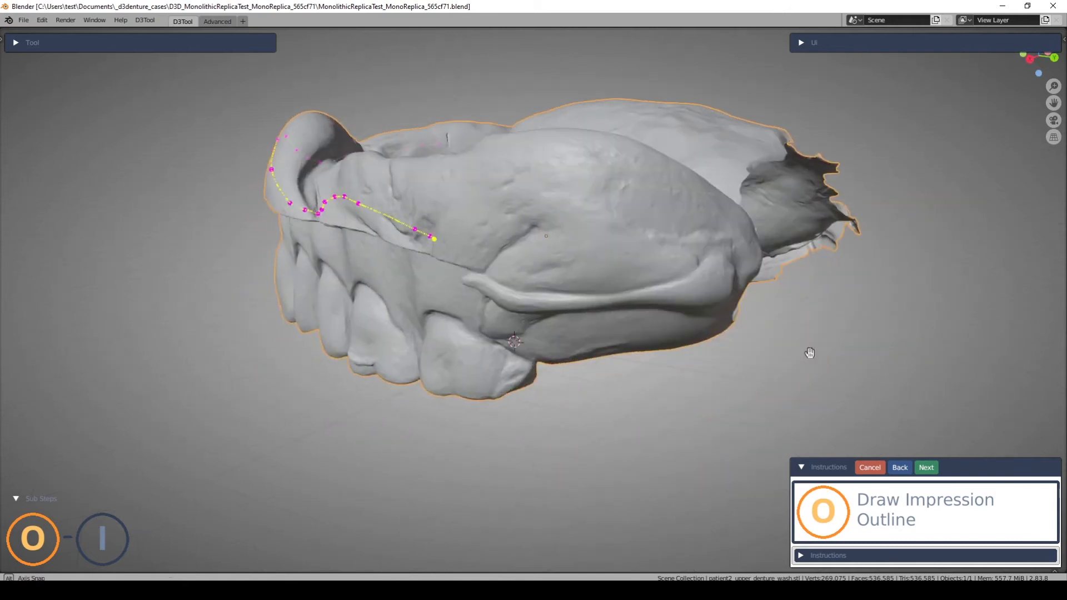
- Continue the impression outline along the opposite buccal flange, around the tuberosity and onto the posterior edge of the palate
mouse_move(443, 240)
mouse_down()
mouse_move(517, 261)
mouse_move(725, 233)
mouse_up()
middle_drag(732, 271, 419, 388)
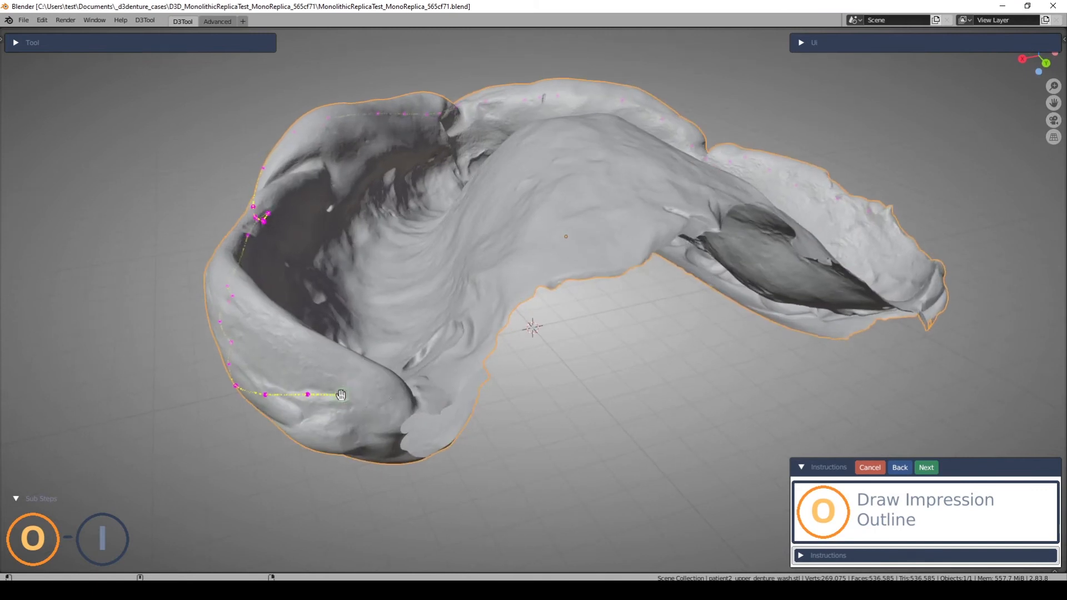
mouse_move(367, 402)
mouse_down()
mouse_move(421, 405)
mouse_move(523, 279)
mouse_move(673, 213)
mouse_up()
middle_drag(734, 381, 678, 418)
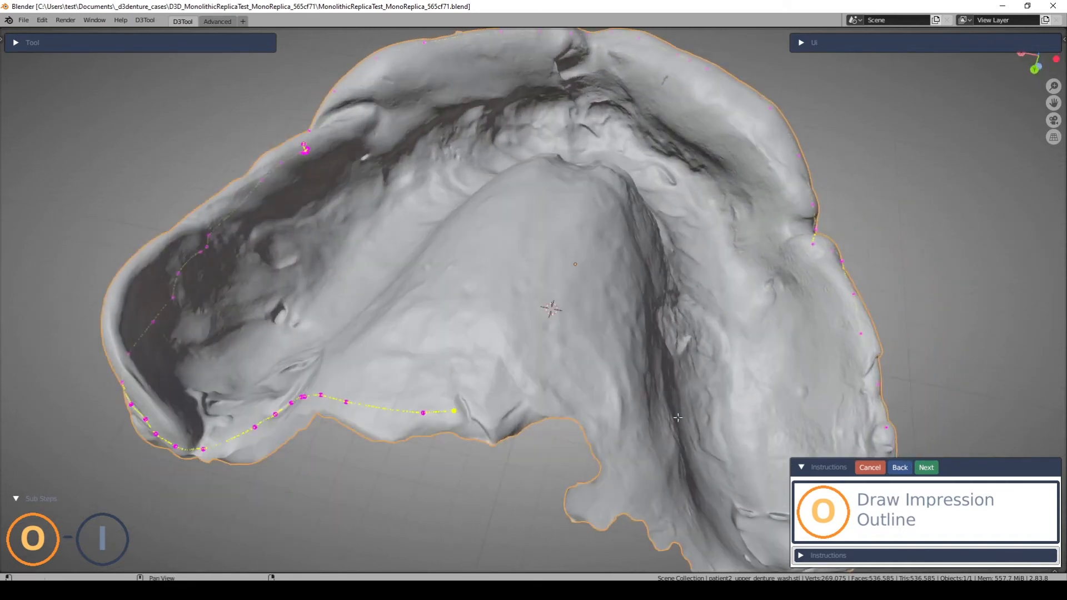
- Draw the impression outline across the posterior border of the palate toward the other tuberosity
shift+middle_drag(600, 387, 560, 300)
middle_drag(610, 404, 593, 414)
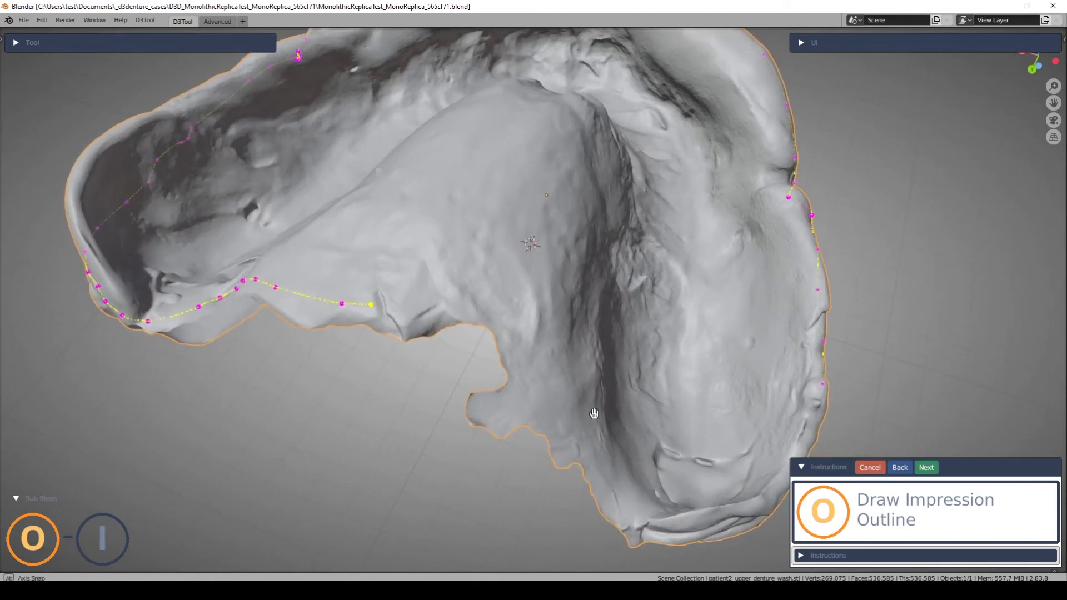
mouse_move(370, 306)
mouse_down()
mouse_move(470, 303)
mouse_move(522, 345)
mouse_move(554, 418)
mouse_move(631, 510)
mouse_up()
shift+middle_drag(640, 401, 528, 327)
middle_drag(614, 361, 605, 340)
scroll(529, 364, up, 5)
middle_drag(532, 369, 527, 344)
scroll(531, 342, down, 4)
middle_drag(525, 285, 541, 305)
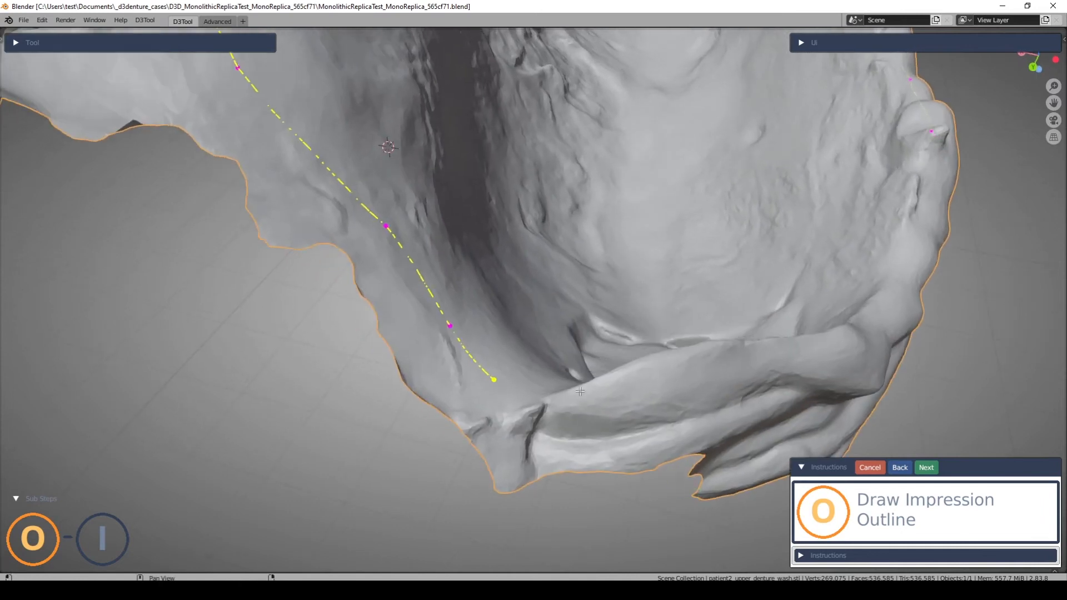
- Place outline points around the remaining tuberosity and its buccal flange, closing the loop at the starting point
click(554, 438)
click(653, 420)
click(718, 417)
click(771, 443)
middle_drag(783, 356, 567, 325)
click(420, 251)
click(526, 229)
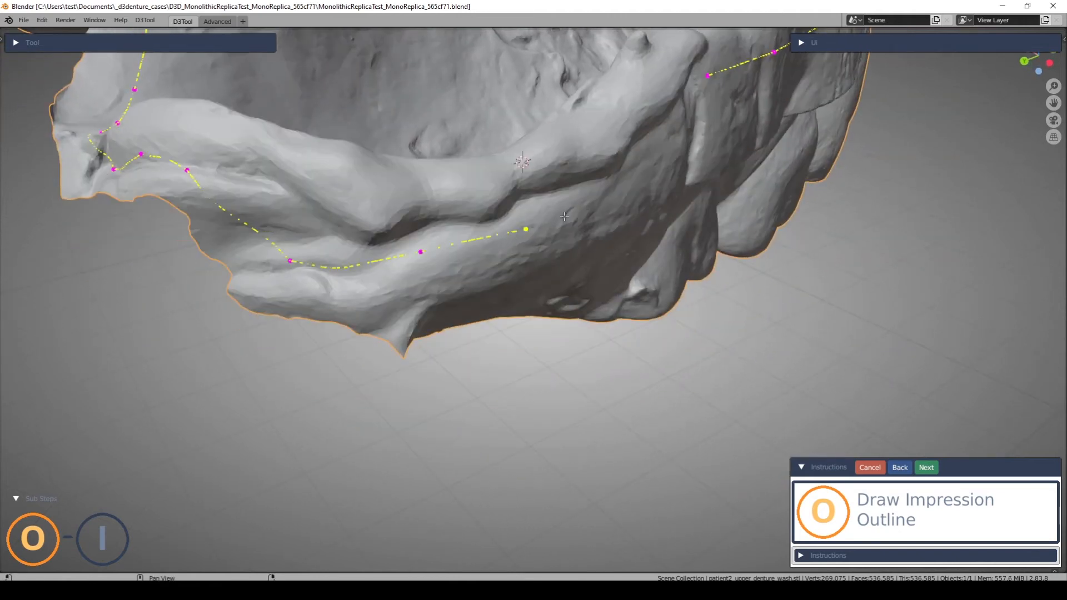
click(634, 163)
middle_drag(644, 206, 616, 220)
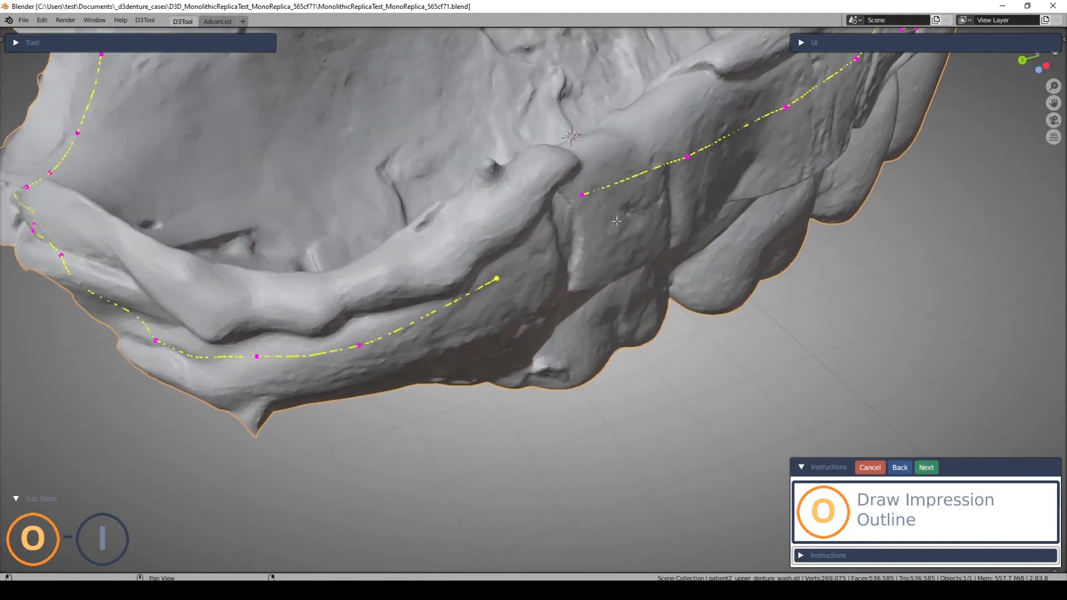
click(580, 194)
middle_drag(565, 272, 527, 313)
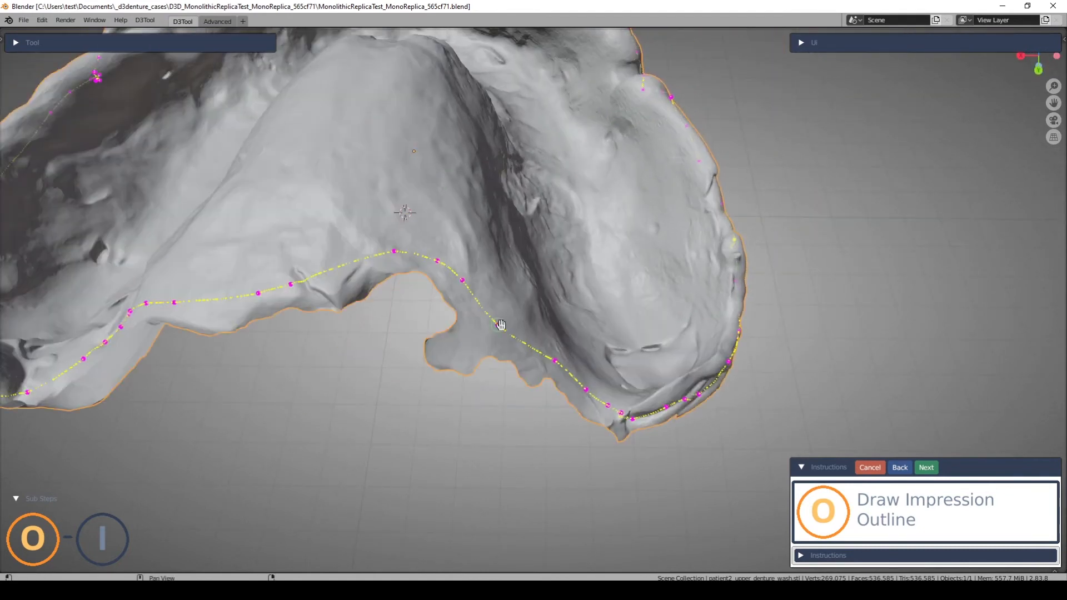
- Reposition the impression outline points along the posterior palate border and the buccal flanges to refine the closed loop
drag(499, 325, 483, 333)
drag(291, 284, 295, 290)
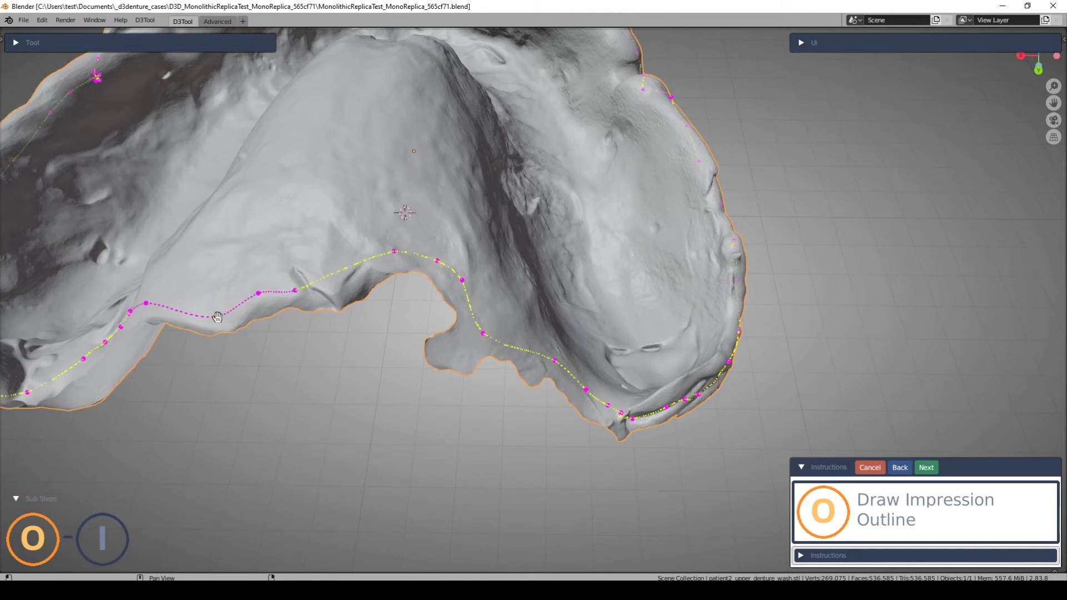
scroll(198, 333, down, 2)
middle_drag(194, 354, 285, 413)
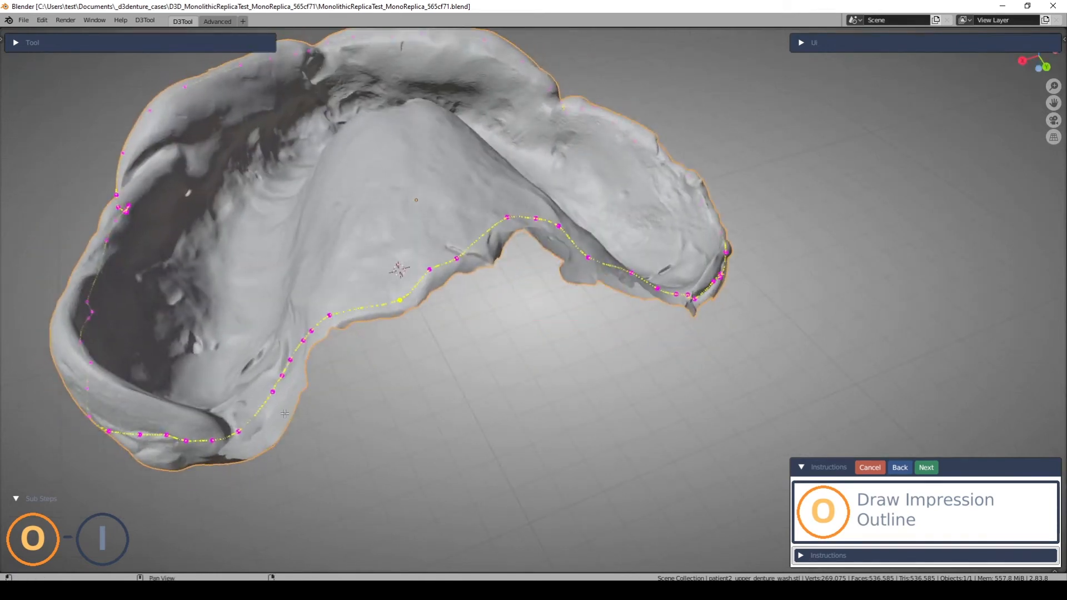
middle_drag(185, 360, 400, 400)
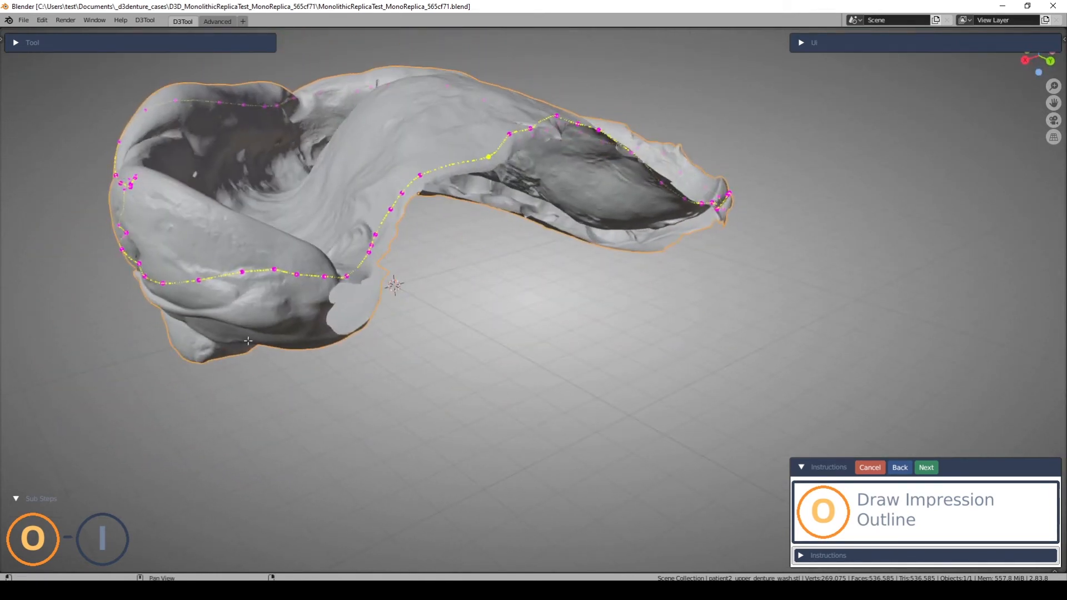
drag(199, 281, 199, 263)
middle_drag(217, 310, 347, 317)
drag(477, 336, 477, 285)
drag(542, 334, 535, 298)
drag(440, 324, 378, 296)
middle_drag(524, 399, 389, 422)
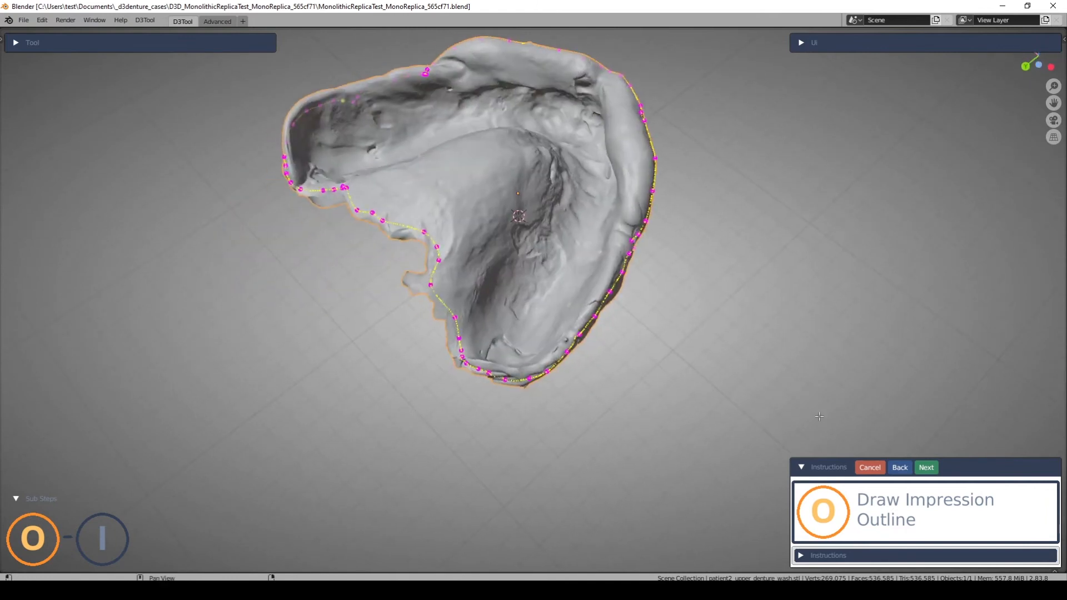
- Accept the wash impression outline and pick the inner impression surface as the interior region
click(926, 468)
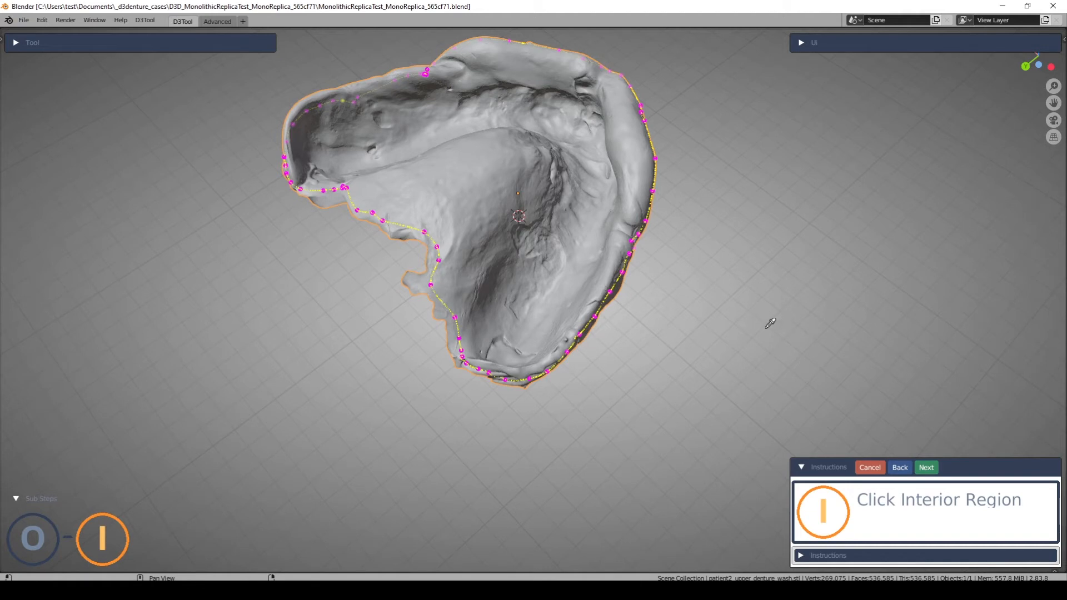
click(601, 157)
middle_drag(851, 285, 668, 240)
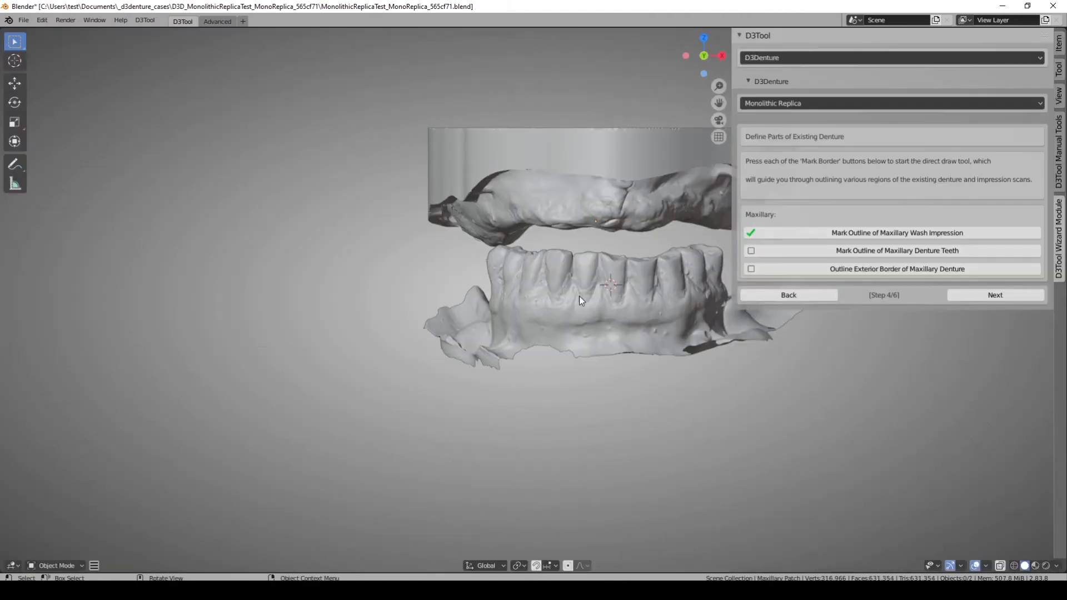
scroll(548, 270, up, 3)
scroll(577, 275, down, 2)
middle_drag(578, 275, 471, 290)
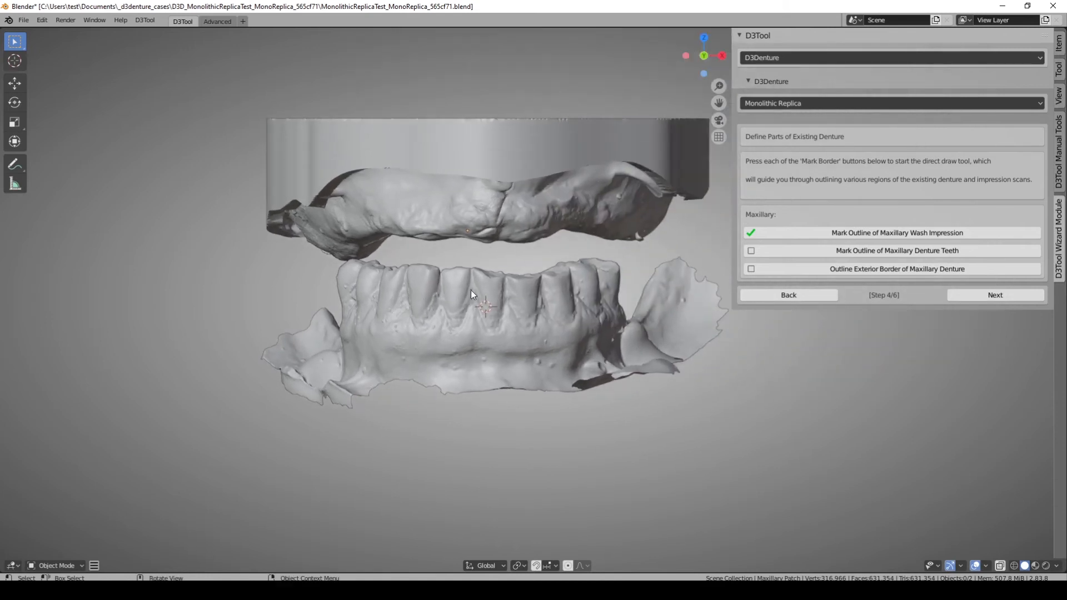
mouse_move(451, 235)
middle_down()
mouse_move(453, 134)
mouse_move(453, 244)
middle_up()
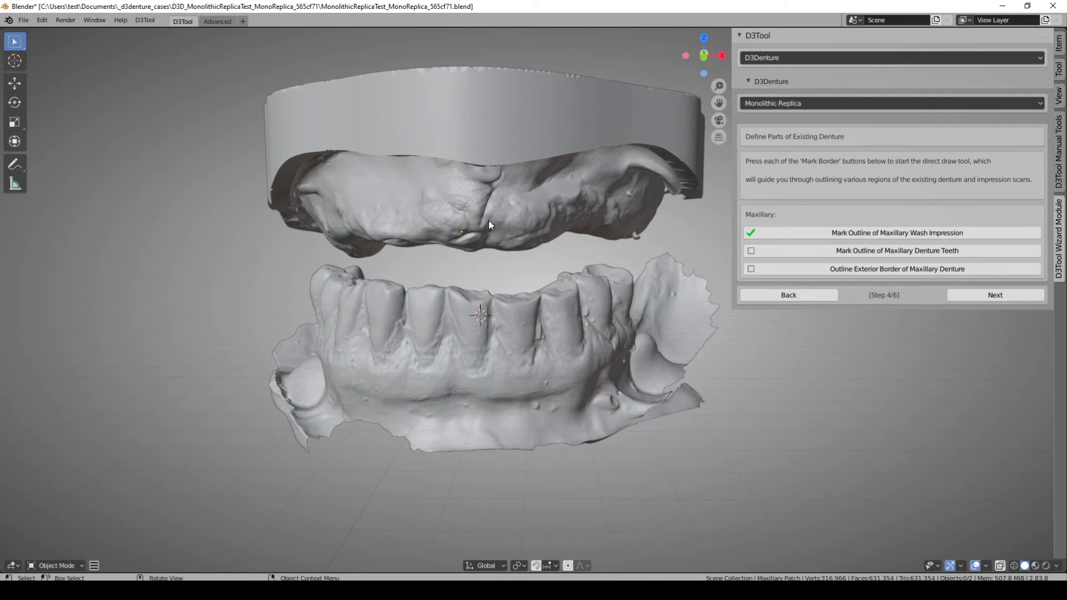
- Start the maxillary denture teeth outline and trace it above the facial gingival margins from the front teeth to the molars
click(925, 251)
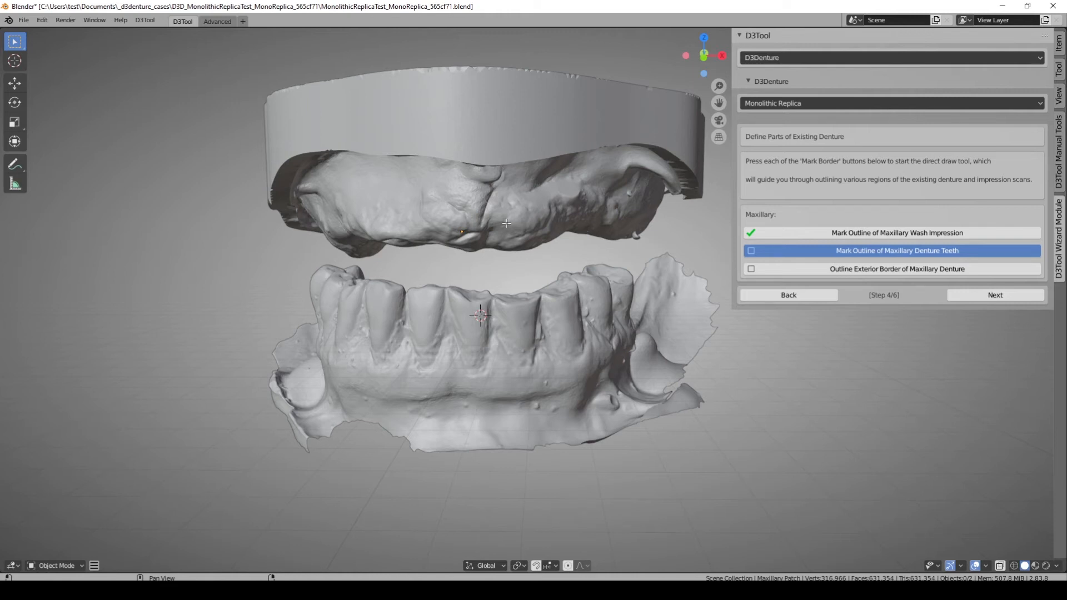
scroll(489, 240, up, 6)
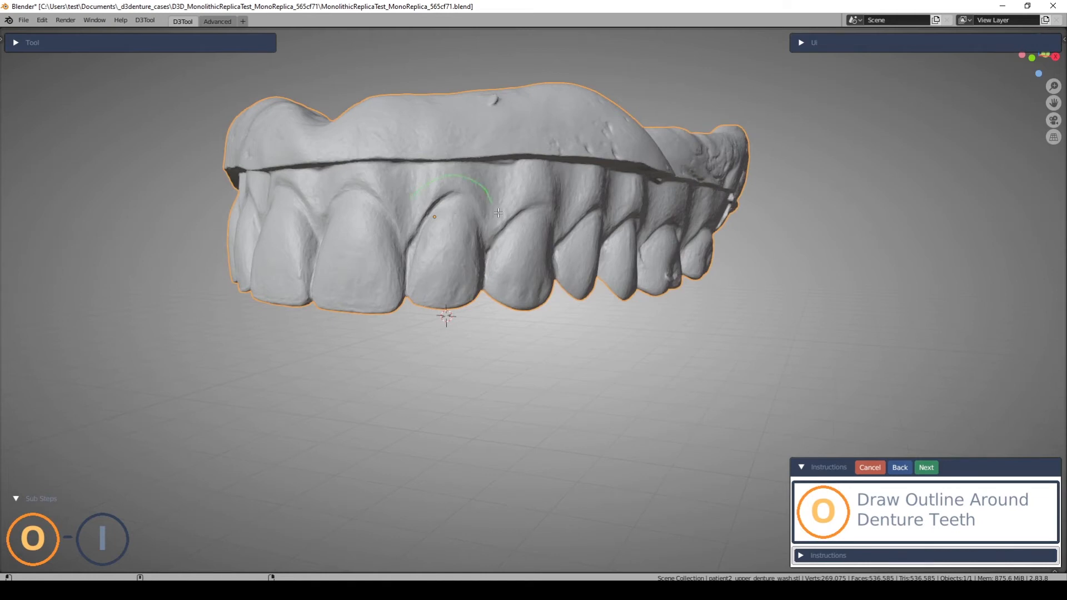
drag(607, 194, 615, 202)
middle_drag(615, 202, 531, 213)
mouse_move(497, 187)
mouse_down()
mouse_move(551, 198)
mouse_move(609, 189)
mouse_move(635, 201)
mouse_move(680, 192)
mouse_up()
middle_drag(688, 250, 608, 248)
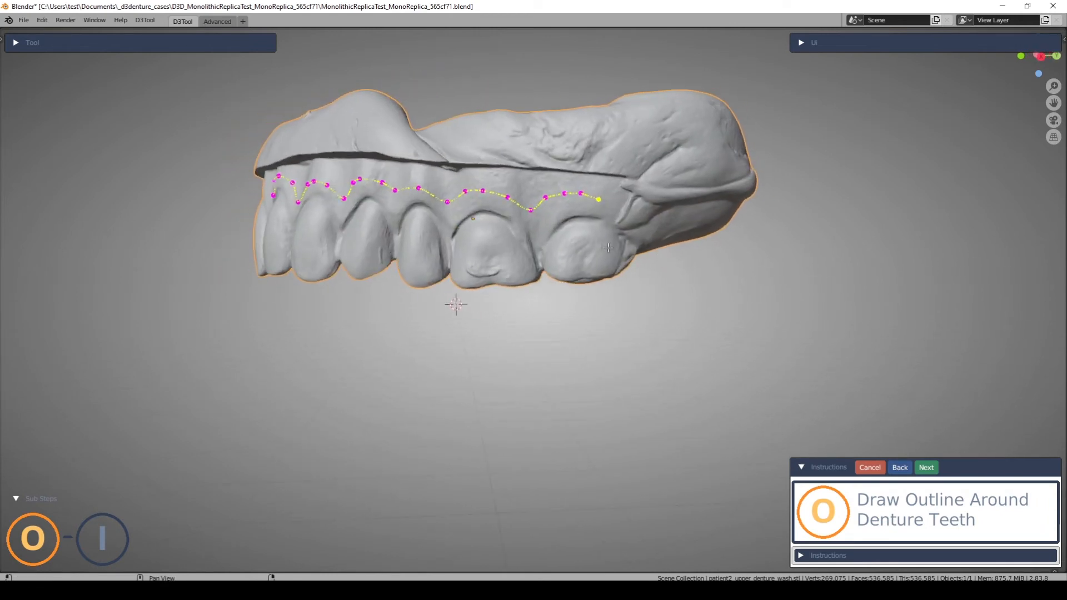
- Extend the teeth outline along the facial gingiva past the last molar
scroll(609, 248, up, 5)
shift+middle_drag(666, 209, 453, 332)
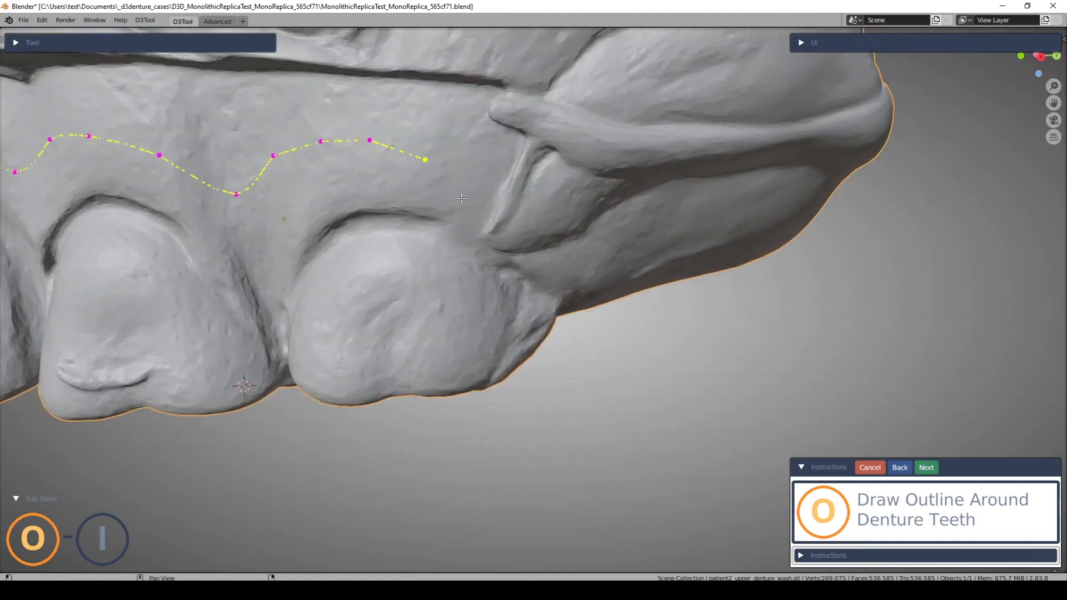
drag(427, 161, 596, 229)
scroll(638, 250, down, 4)
middle_drag(644, 247, 569, 183)
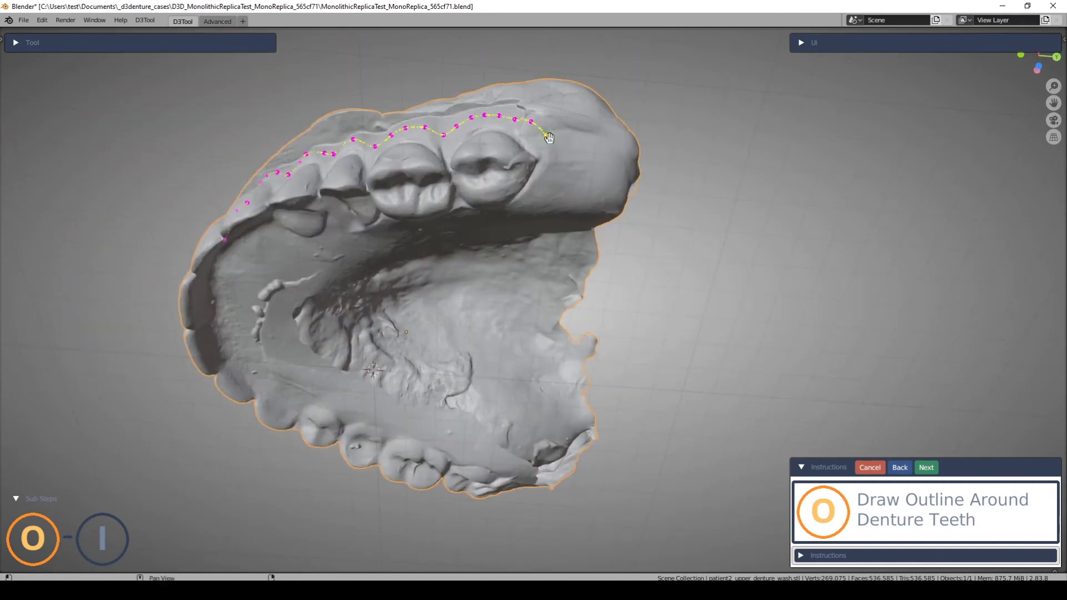
- Carry the teeth outline around the back of the last molar and along the palatal side to the opposite last molar
drag(548, 133, 569, 138)
click(608, 159)
click(606, 196)
click(557, 211)
click(495, 222)
middle_drag(569, 141, 500, 199)
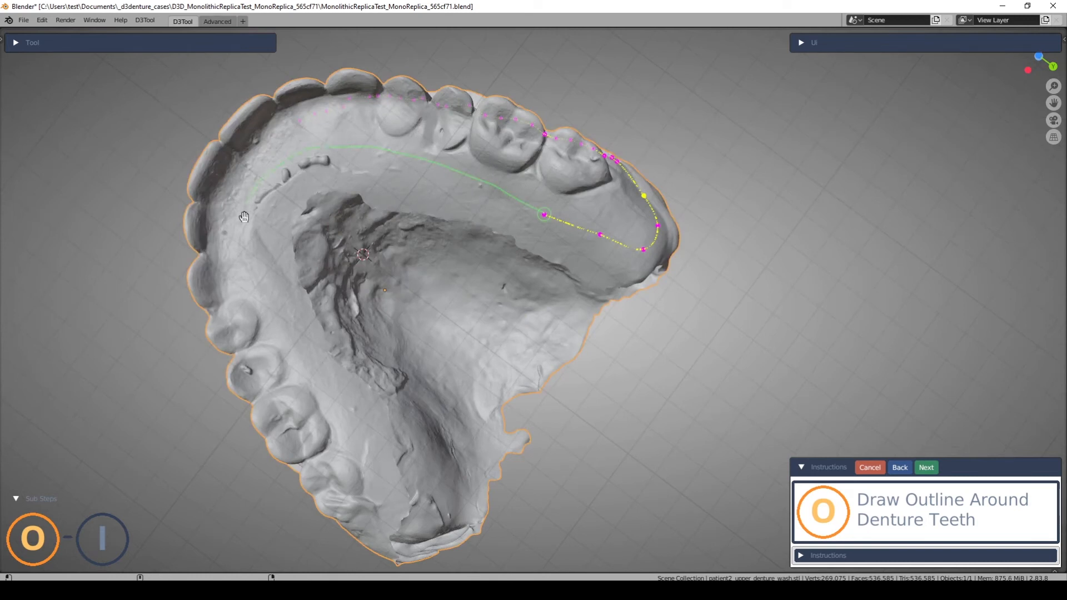
drag(346, 420, 374, 468)
mouse_move(403, 324)
middle_down()
mouse_move(411, 272)
mouse_move(488, 437)
mouse_move(516, 411)
mouse_move(579, 392)
middle_up()
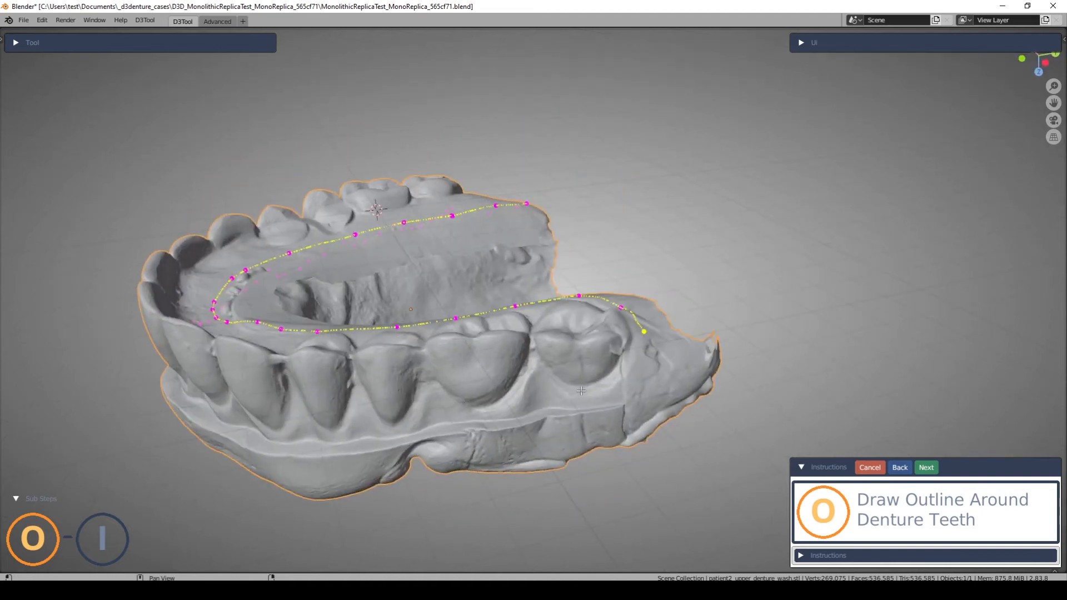
- Trace the teeth outline along the facial gingival margins of the opposite molars and premolars, adjusting a point between the molars
drag(632, 377, 545, 400)
click(469, 413)
mouse_move(545, 401)
mouse_down()
mouse_move(544, 382)
mouse_move(540, 391)
mouse_up()
mouse_move(469, 413)
mouse_down()
mouse_move(494, 415)
mouse_move(435, 401)
mouse_move(396, 432)
mouse_move(359, 417)
mouse_move(338, 439)
mouse_move(308, 428)
mouse_up()
middle_drag(442, 357, 465, 347)
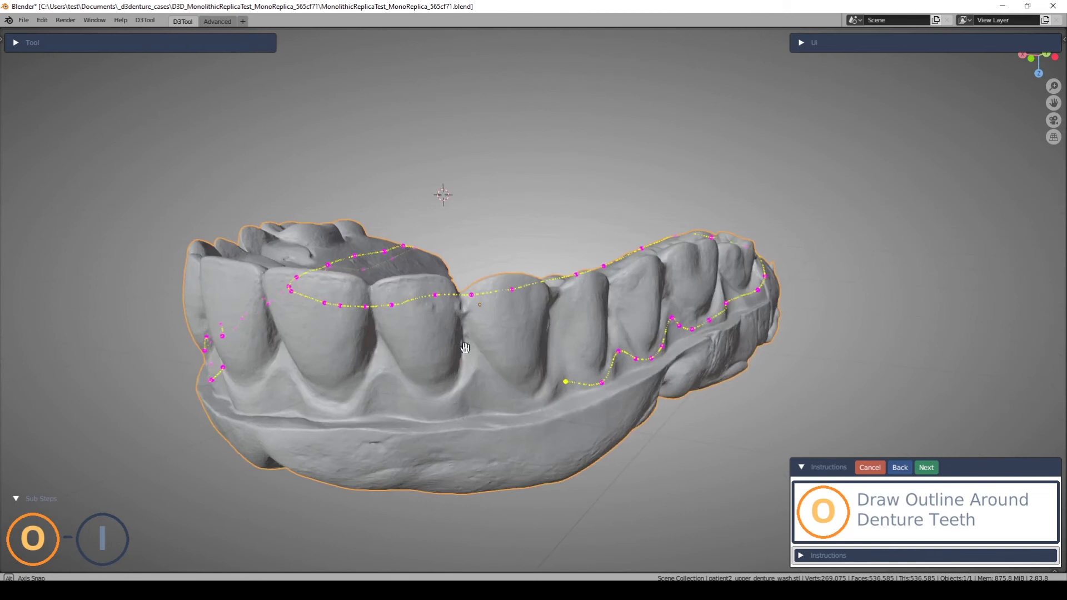
- Complete the facial teeth outline across the front teeth back to its starting point
mouse_move(549, 395)
mouse_down()
mouse_move(411, 404)
mouse_move(406, 392)
mouse_up()
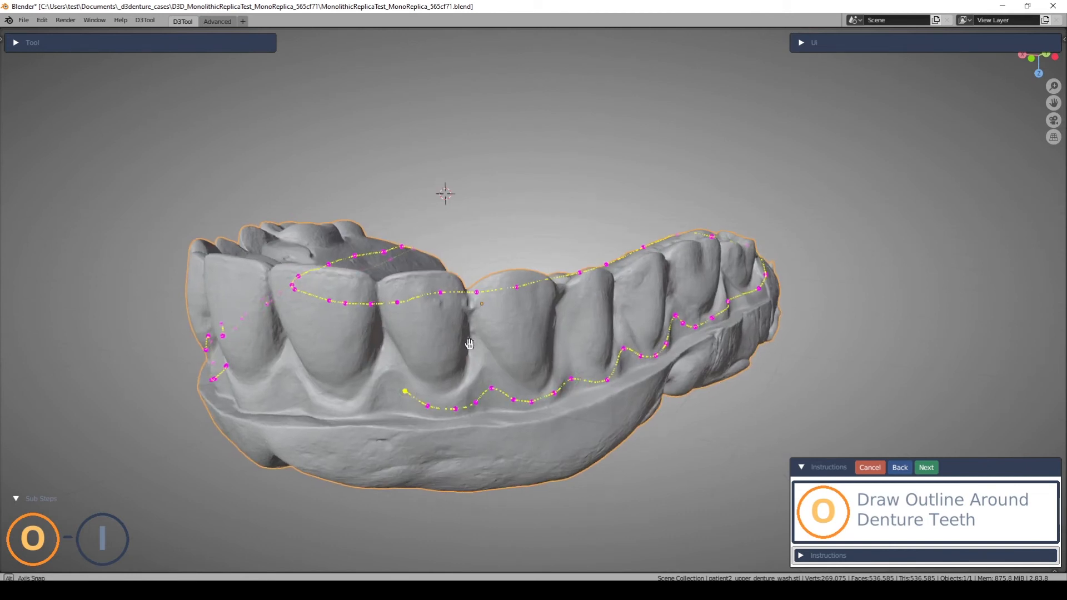
middle_drag(406, 392, 512, 338)
mouse_move(693, 335)
mouse_down()
mouse_move(673, 351)
mouse_move(617, 352)
mouse_move(594, 332)
mouse_move(519, 364)
mouse_move(494, 355)
mouse_up()
click(475, 337)
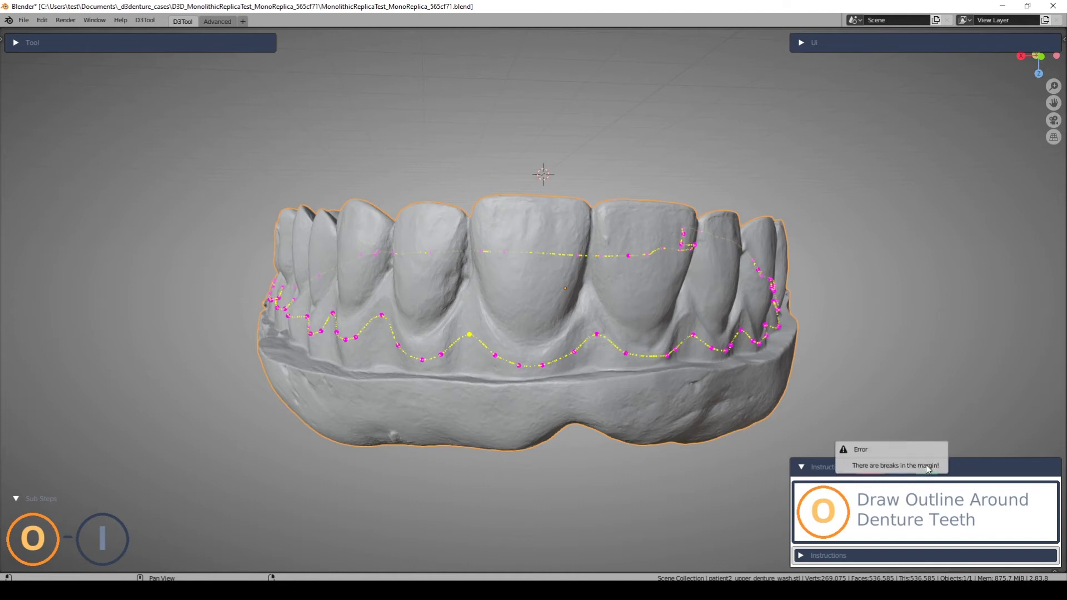
- Check the teeth outline for breaks, connect its endpoints, and proceed to the interior region selection
mouse_move(801, 309)
middle_down()
mouse_move(794, 298)
mouse_move(795, 352)
mouse_move(882, 340)
mouse_move(929, 306)
middle_up()
scroll(649, 381, up, 4)
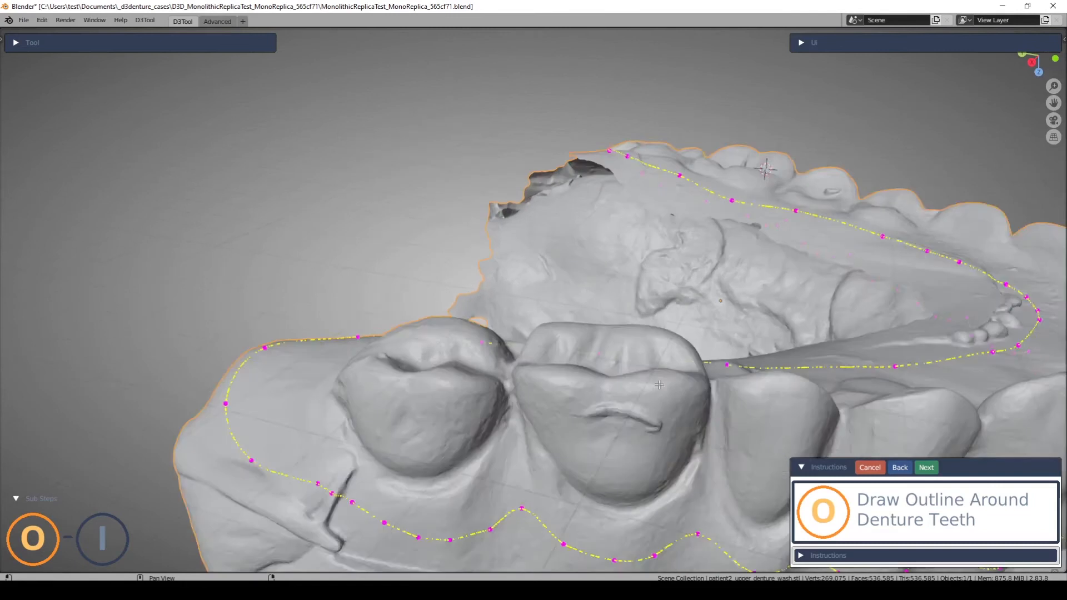
middle_drag(712, 288, 722, 309)
scroll(724, 309, down, 4)
click(16, 42)
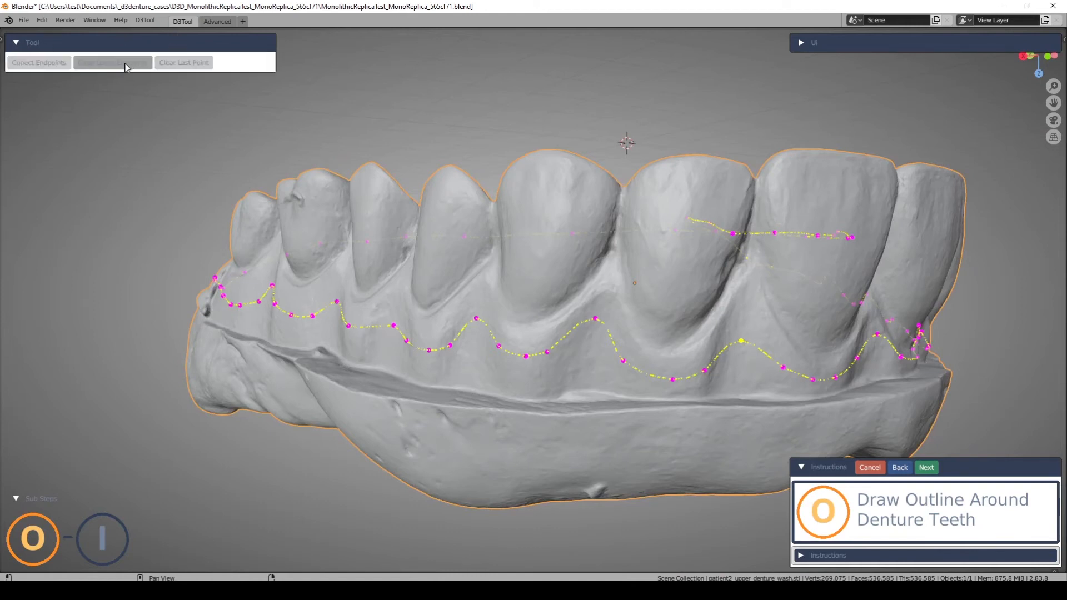
click(38, 63)
click(926, 467)
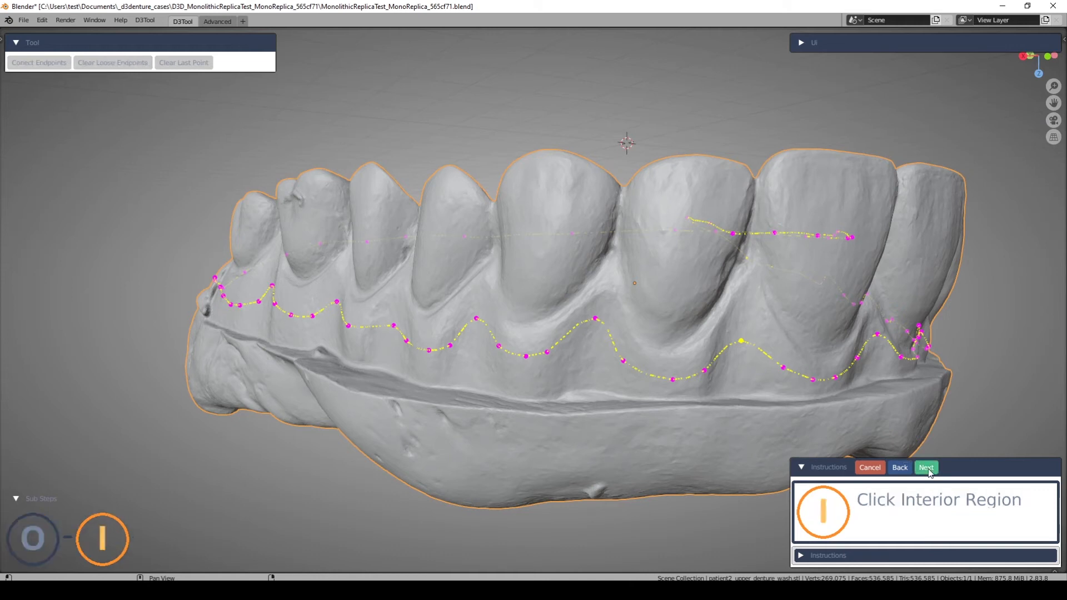
- Pick the interior region of the denture teeth outline to extract the teeth
middle_drag(701, 241, 299, 310)
scroll(301, 312, down, 2)
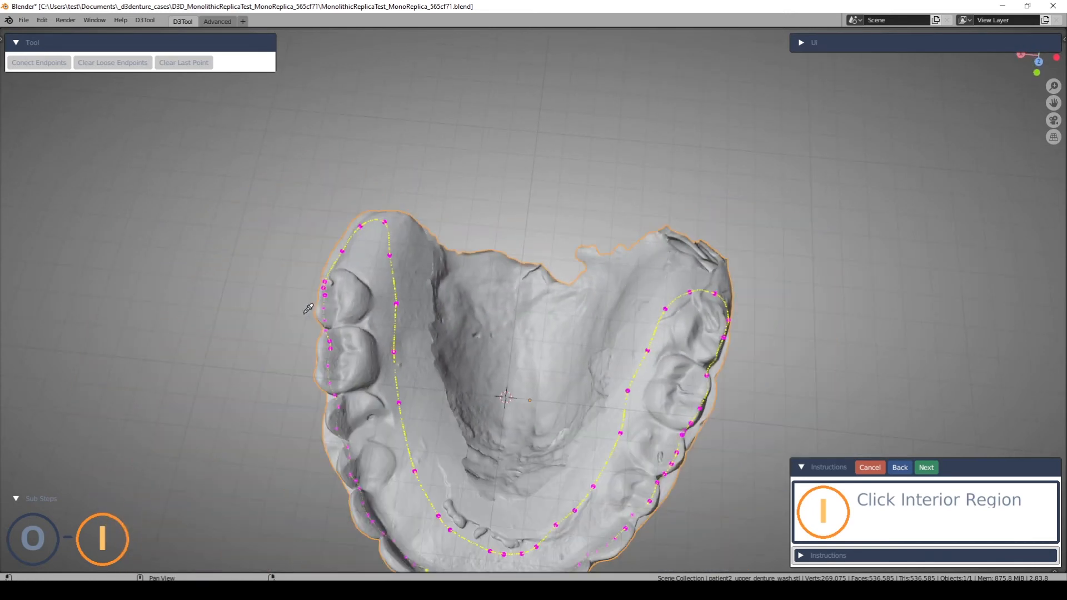
shift+middle_drag(563, 370, 604, 273)
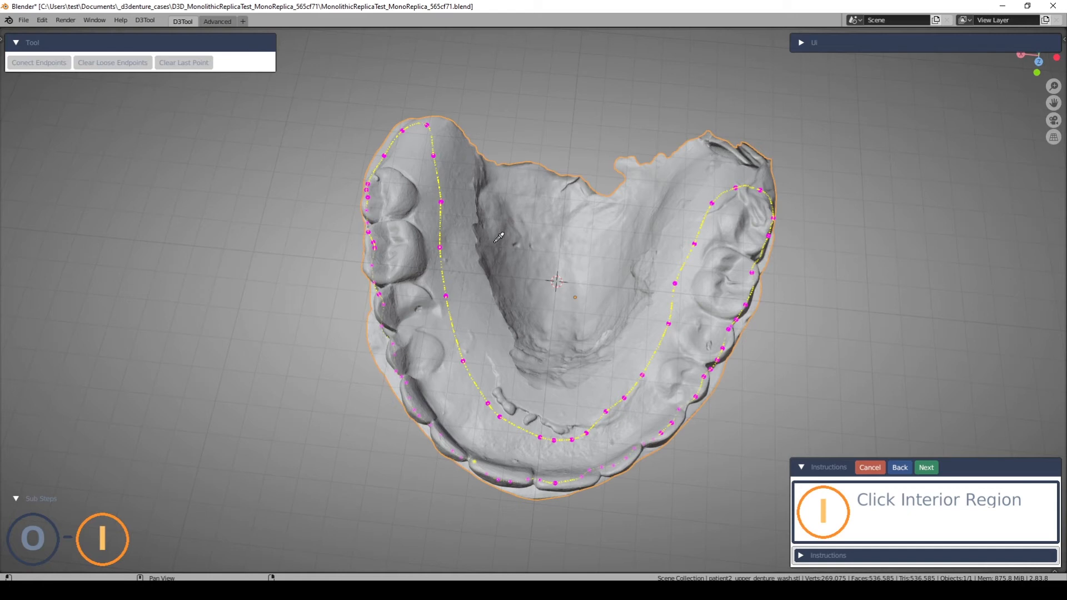
click(571, 306)
middle_drag(567, 297, 646, 224)
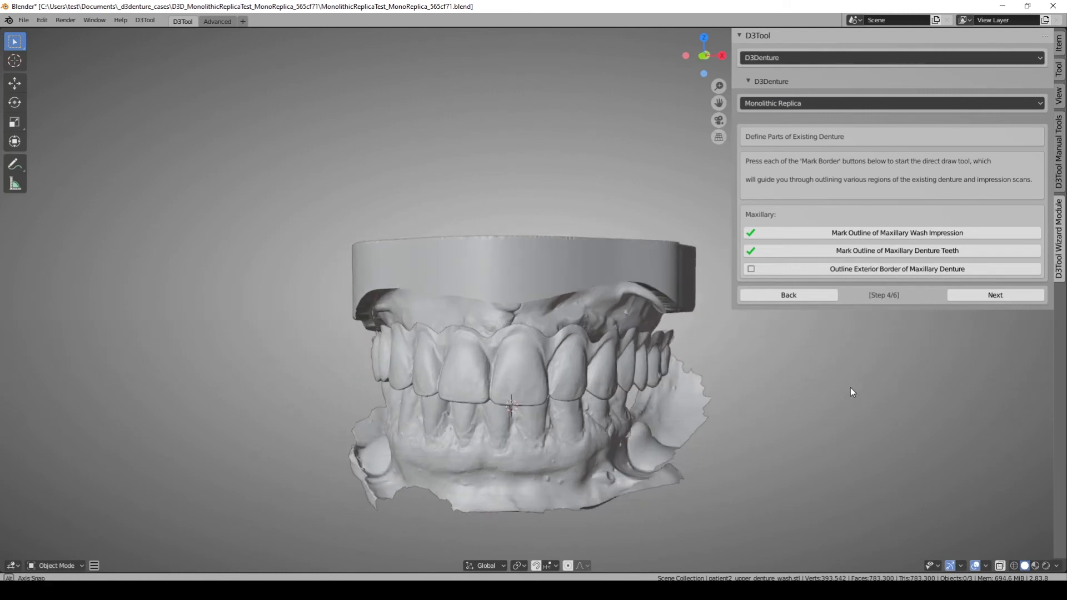
middle_drag(851, 391, 867, 364)
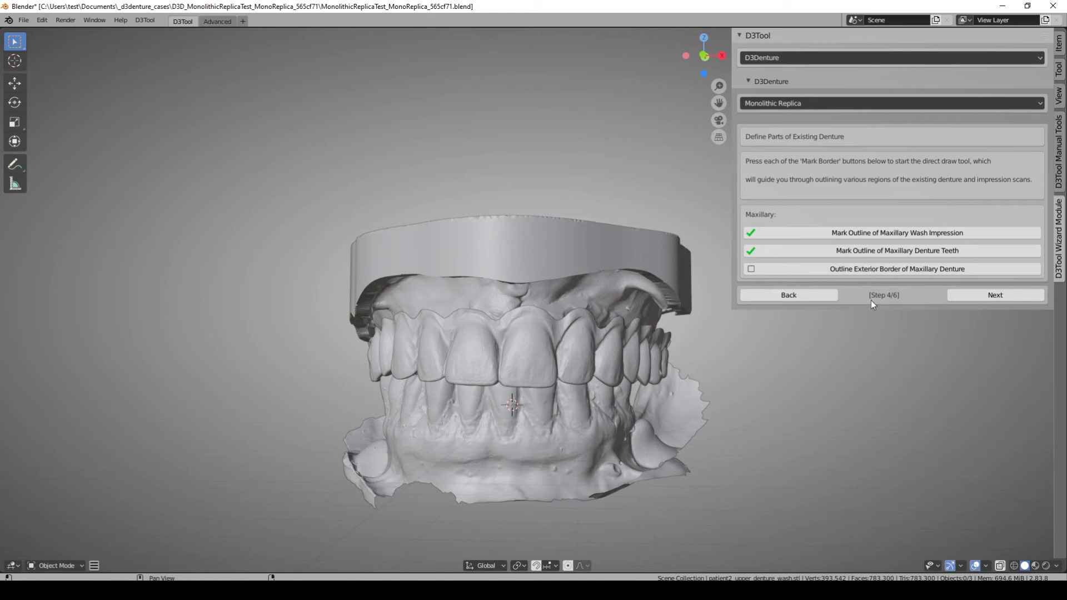
- Start the maxillary denture's exterior border outline and trace its first section along one facial flange toward the front
click(918, 270)
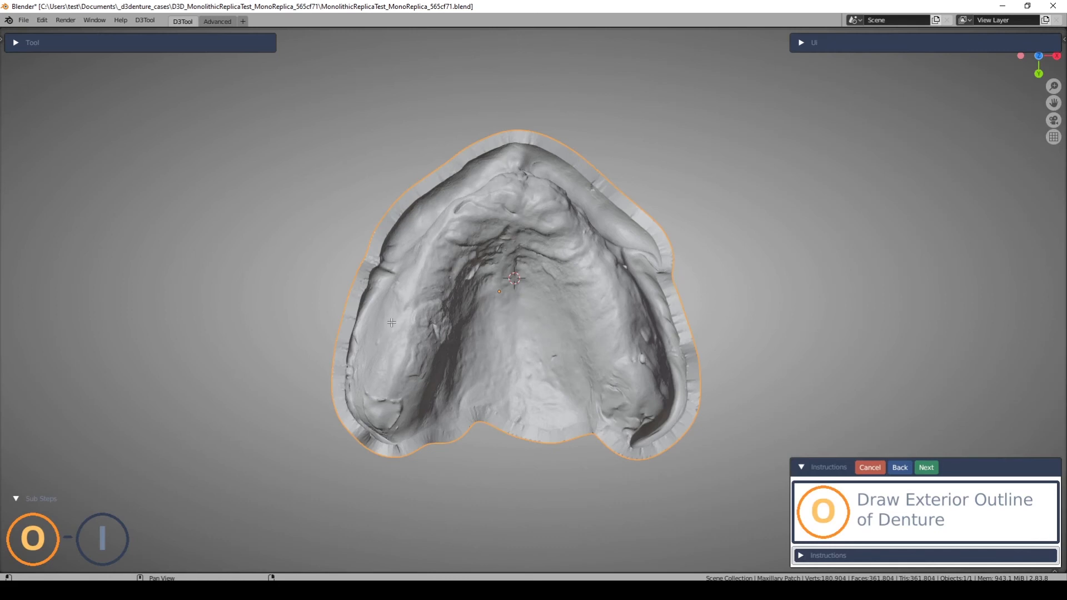
scroll(392, 323, up, 2)
middle_drag(513, 243, 568, 269)
scroll(444, 122, up, 2)
shift+middle_drag(449, 201, 471, 251)
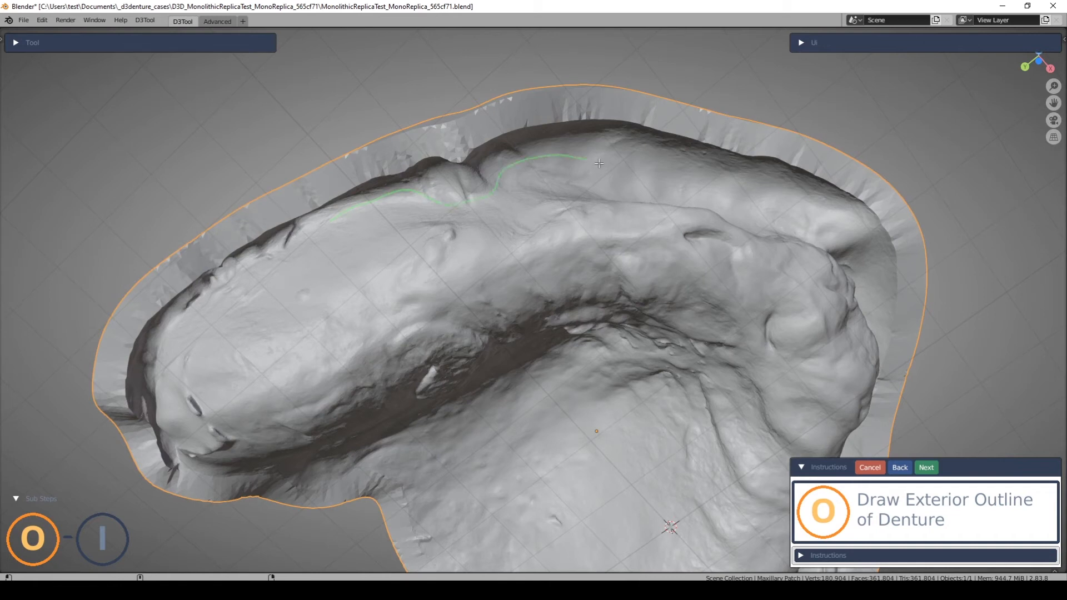
drag(697, 186, 743, 200)
middle_drag(752, 283, 707, 270)
middle_drag(710, 133, 590, 92)
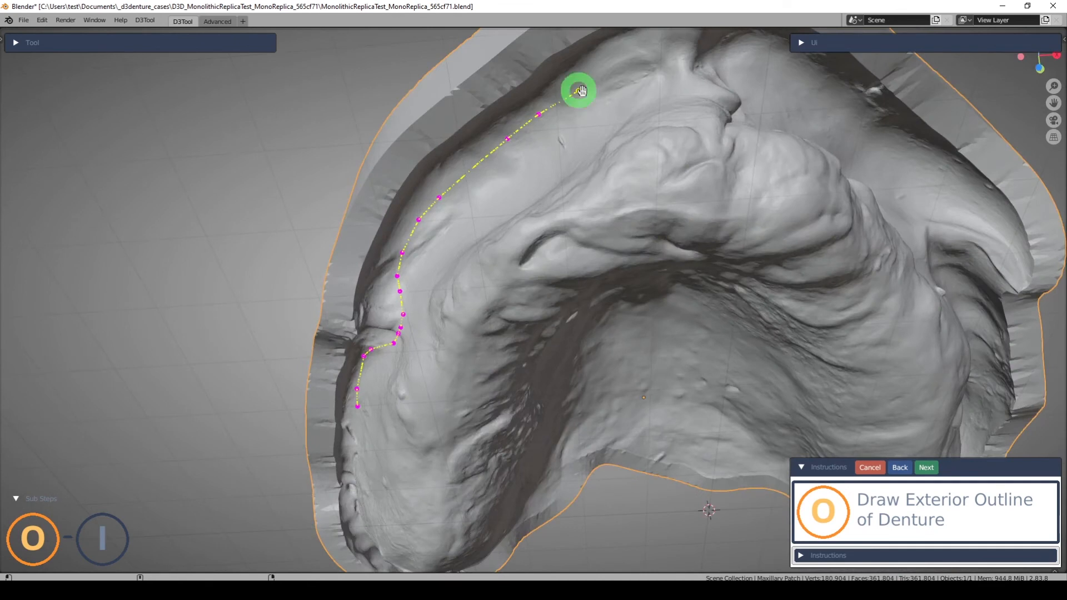
- Continue the exterior outline across the anterior frenum and along the opposite facial flange to the back of the tuberosity
mouse_move(585, 88)
mouse_down()
mouse_move(623, 73)
mouse_move(694, 92)
mouse_move(713, 67)
mouse_move(767, 72)
mouse_move(874, 152)
mouse_up()
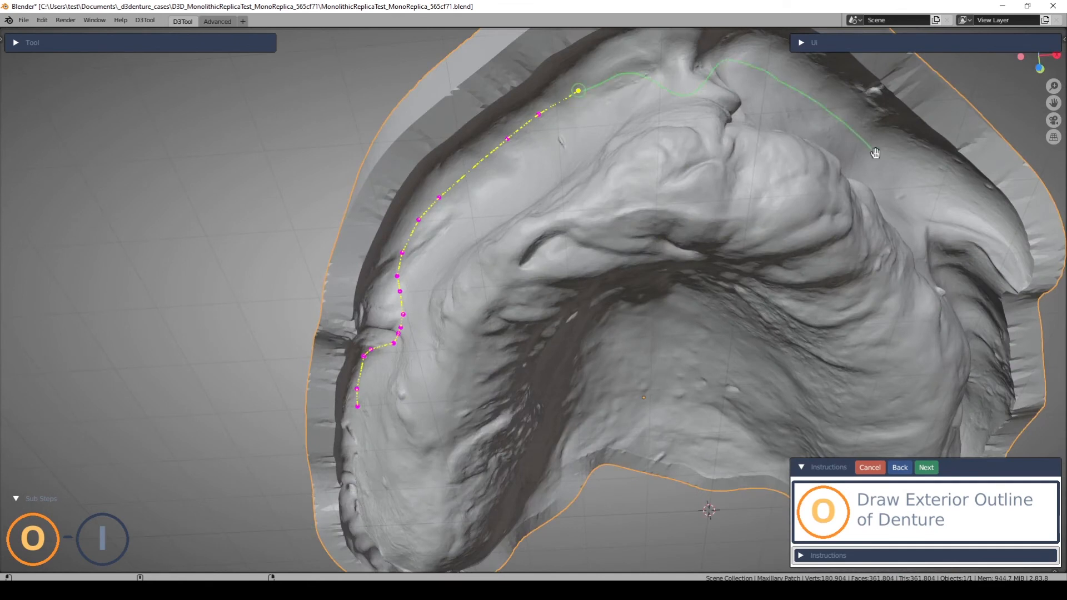
middle_drag(833, 213, 707, 227)
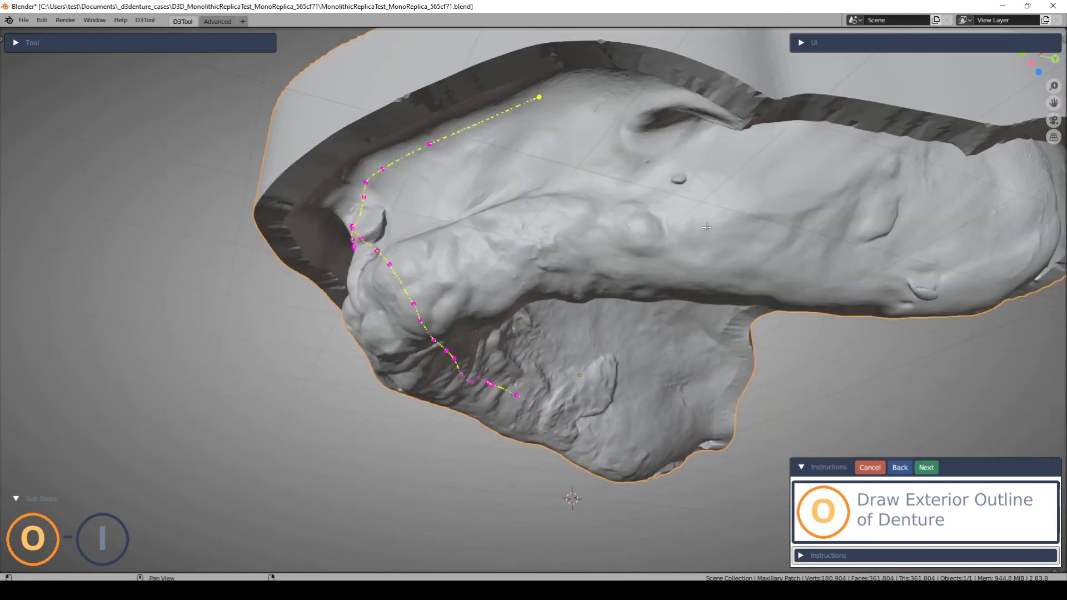
middle_drag(575, 106, 571, 199)
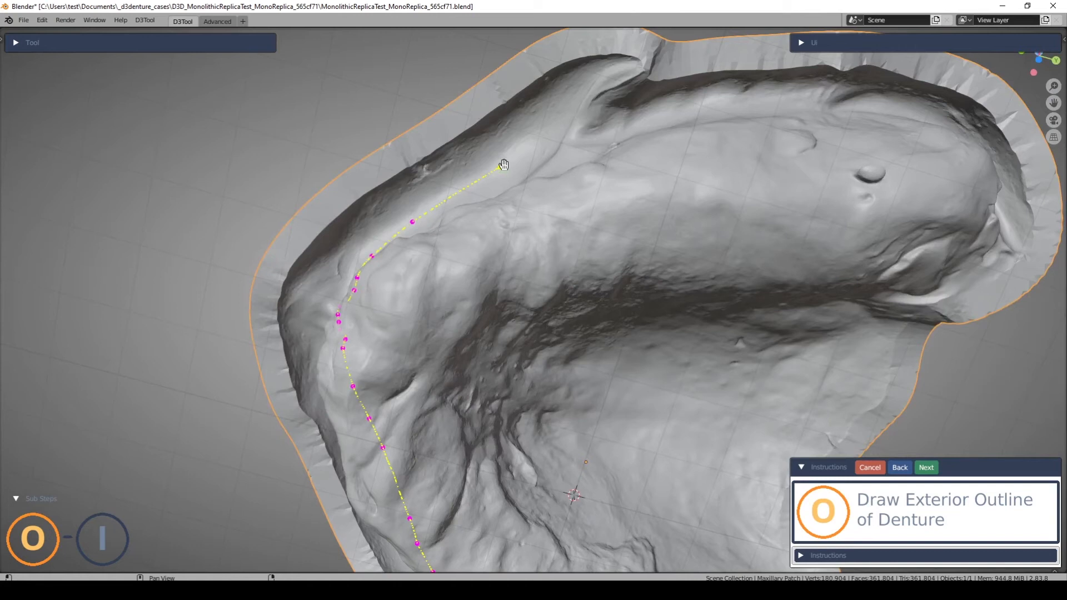
mouse_move(503, 163)
mouse_down()
mouse_move(552, 127)
mouse_move(559, 154)
mouse_move(689, 109)
mouse_move(774, 100)
mouse_move(922, 113)
mouse_move(966, 130)
mouse_up()
middle_drag(996, 190, 929, 258)
shift+middle_drag(710, 109, 546, 256)
middle_drag(628, 233, 609, 211)
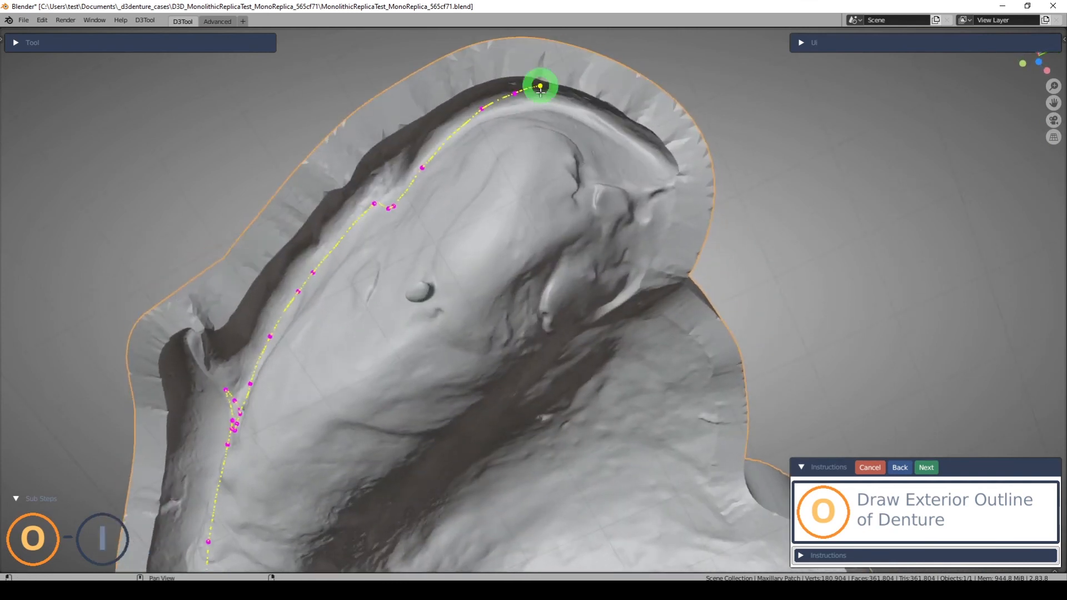
- Shift the outline's end point inward and add points around the back of the tuberosity
drag(540, 87, 557, 101)
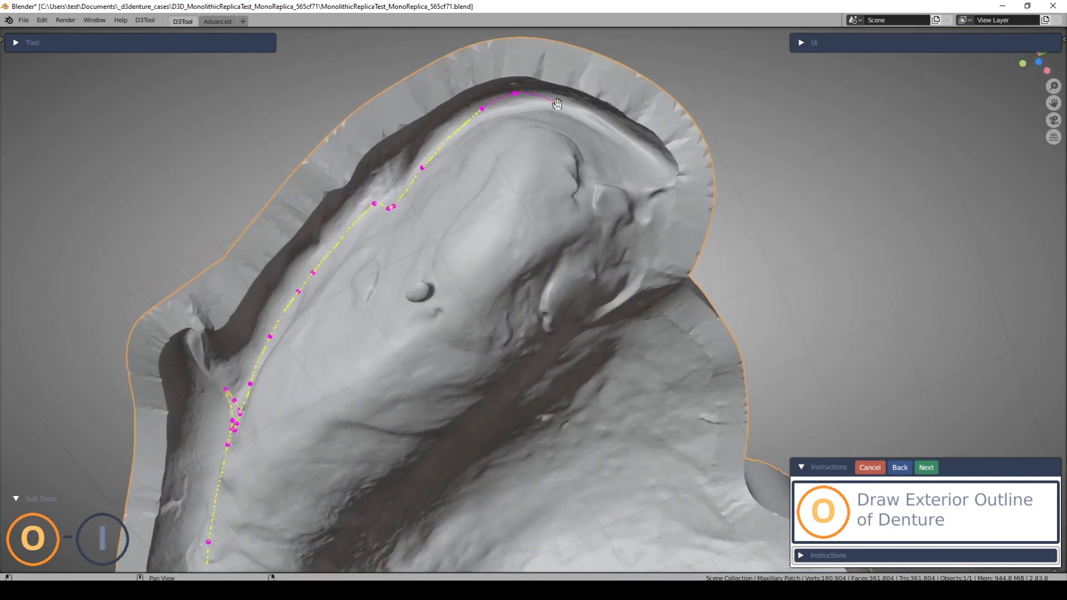
click(516, 98)
click(632, 141)
click(666, 211)
click(635, 279)
- Correct the stray outline section running over the outer rim behind the tuberosity by removing its last point and adjusting the preceding one
middle_drag(628, 322, 619, 295)
scroll(604, 254, down, 4)
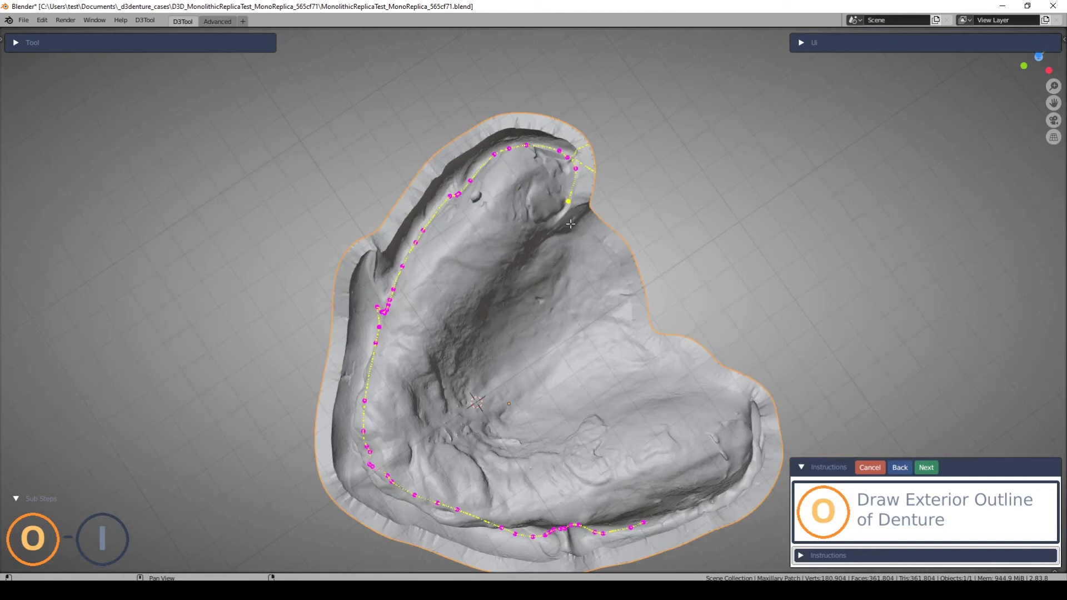
scroll(556, 249, up, 1)
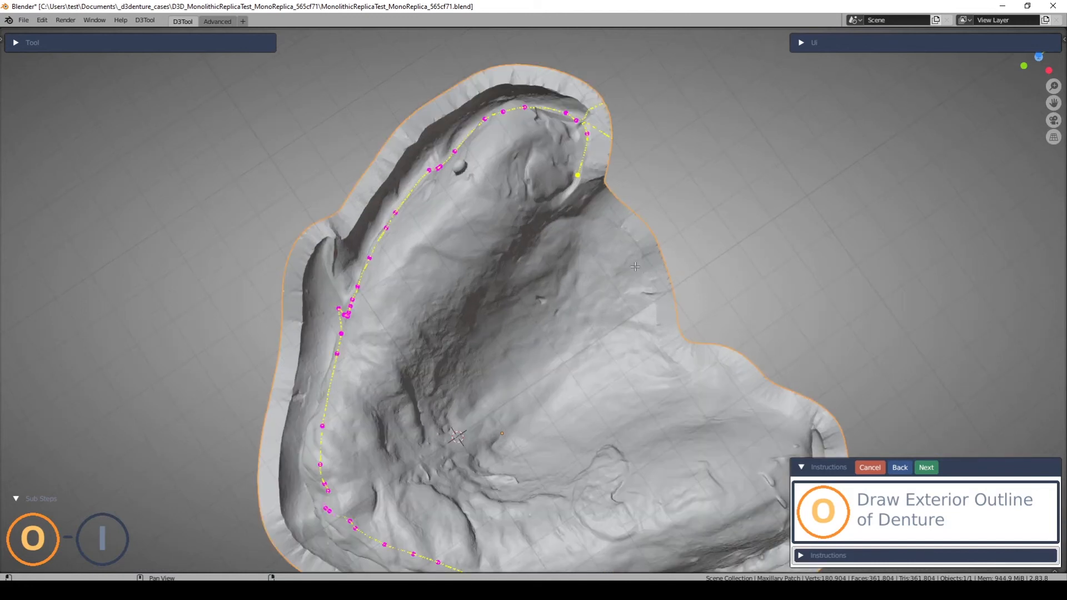
middle_drag(585, 214, 474, 285)
scroll(454, 339, up, 4)
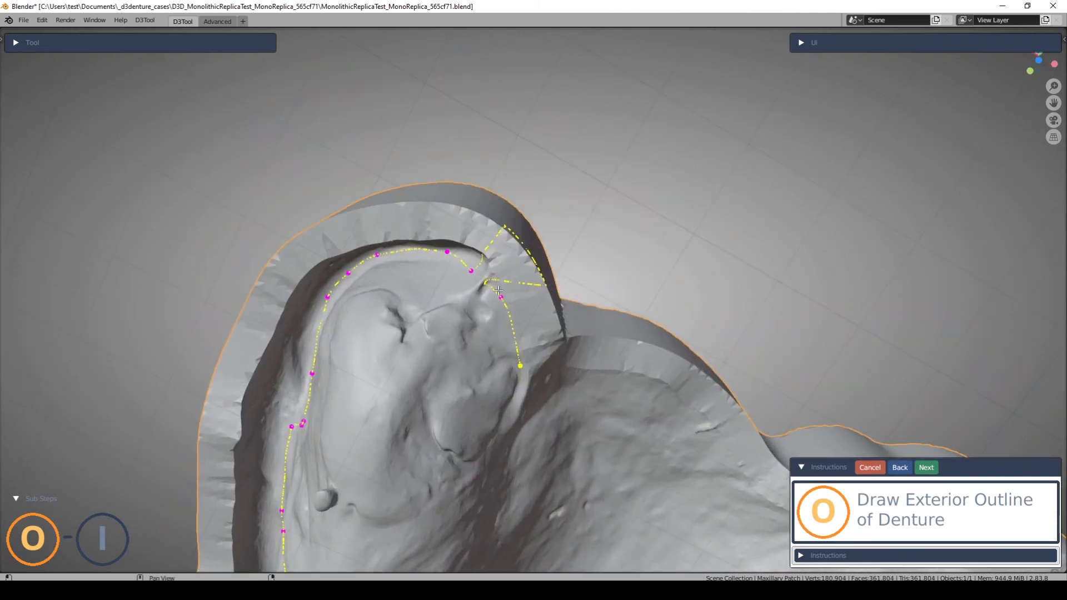
right_click(520, 365)
click(501, 297)
middle_drag(518, 332, 479, 211)
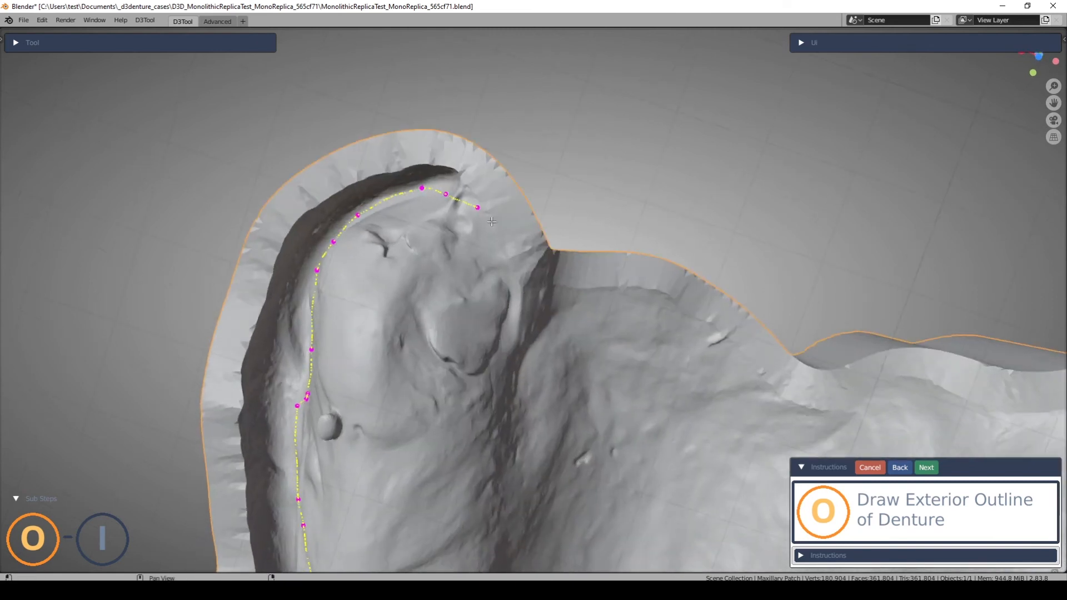
- Trace the outline down the inner side of the tuberosity and across the first half of the posterior palatal border
click(487, 249)
click(507, 295)
click(552, 303)
click(665, 317)
click(703, 344)
middle_drag(735, 392, 695, 280)
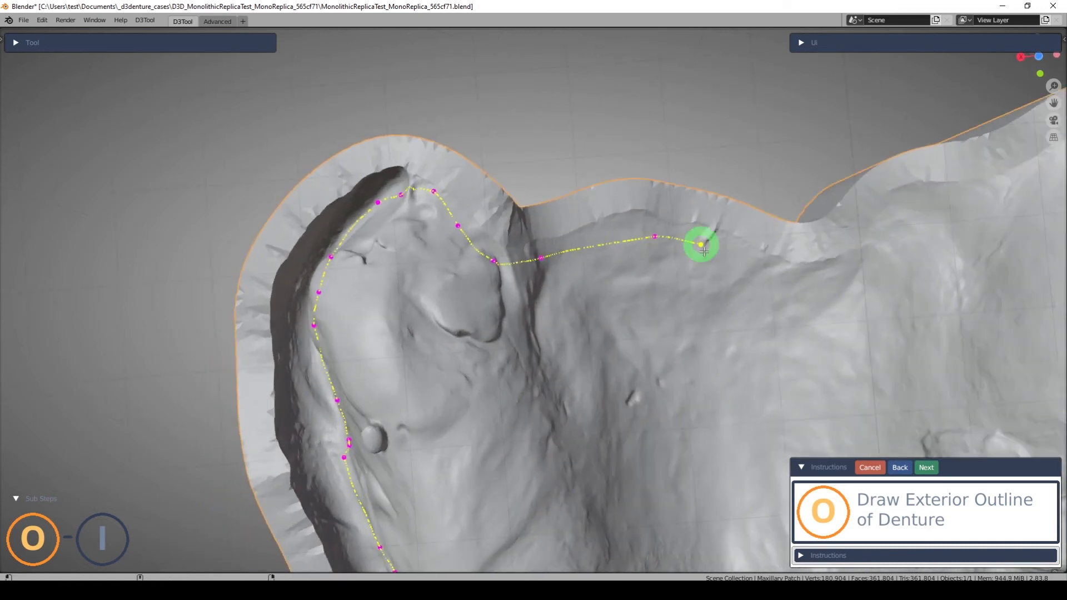
- Extend the outline along the rest of the posterior palatal border and up onto the other tuberosity
drag(881, 268, 982, 208)
shift+middle_drag(780, 339, 484, 397)
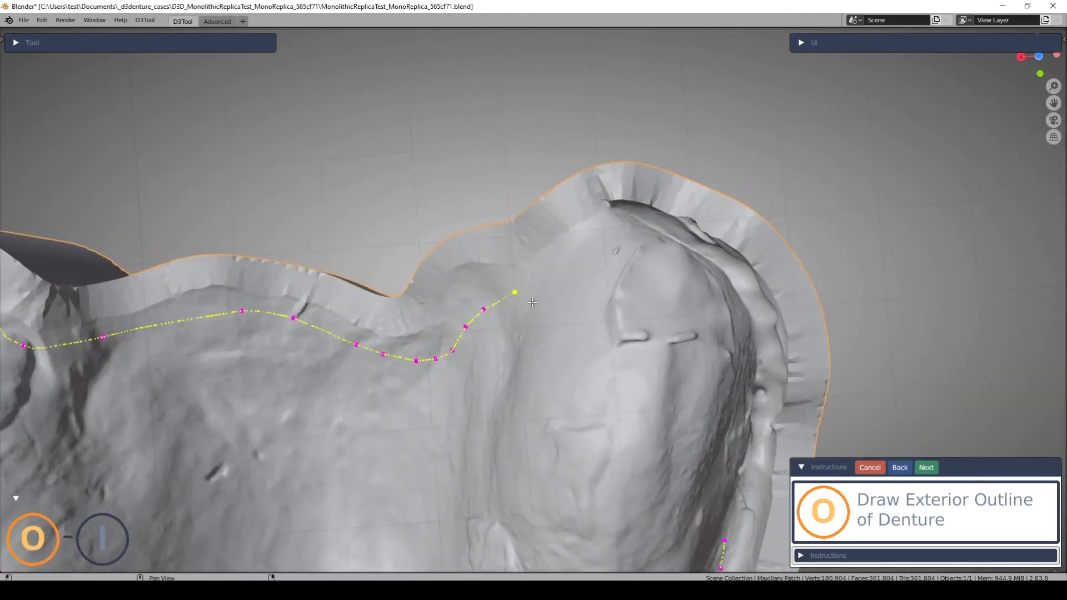
drag(581, 238, 620, 222)
mouse_move(620, 223)
middle_down()
mouse_move(540, 280)
mouse_move(509, 282)
middle_up()
- Complete the exterior outline around the second tuberosity and along the flange to its starting point, and check the closed loop
click(623, 288)
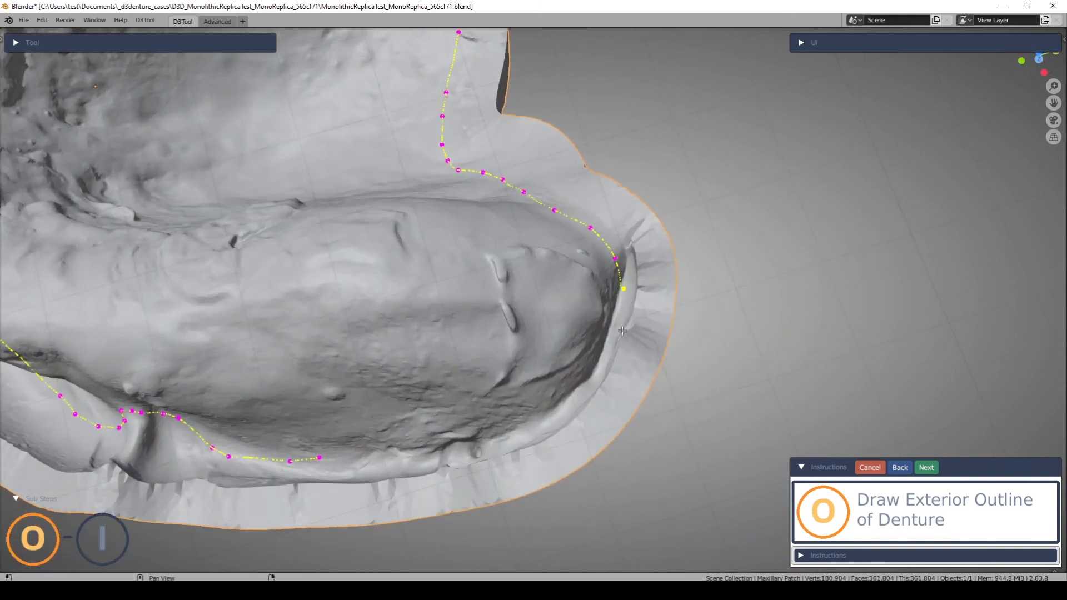
click(614, 335)
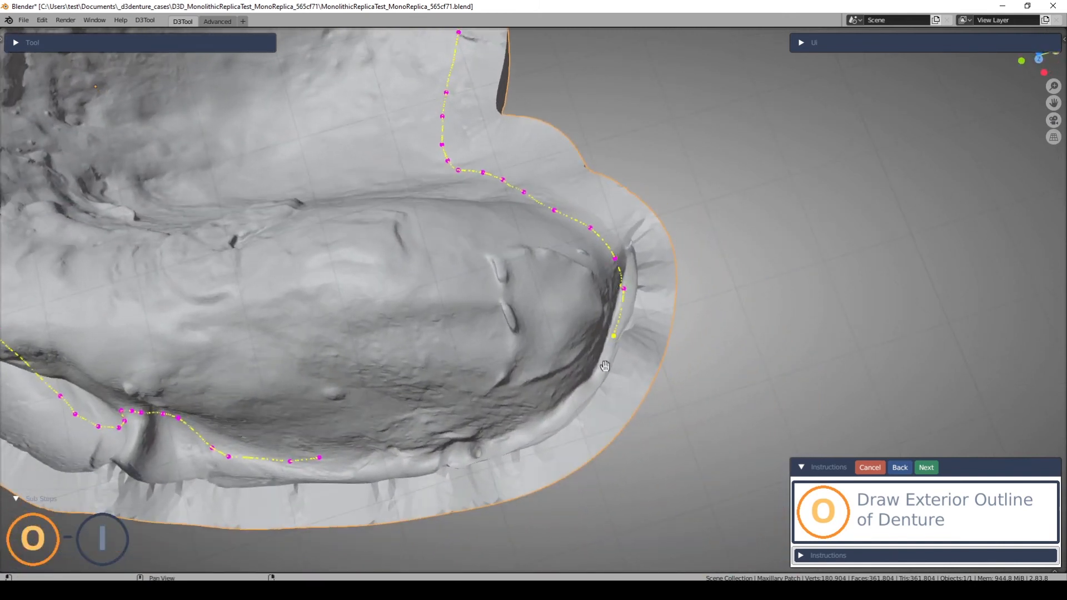
click(519, 438)
click(378, 461)
click(320, 458)
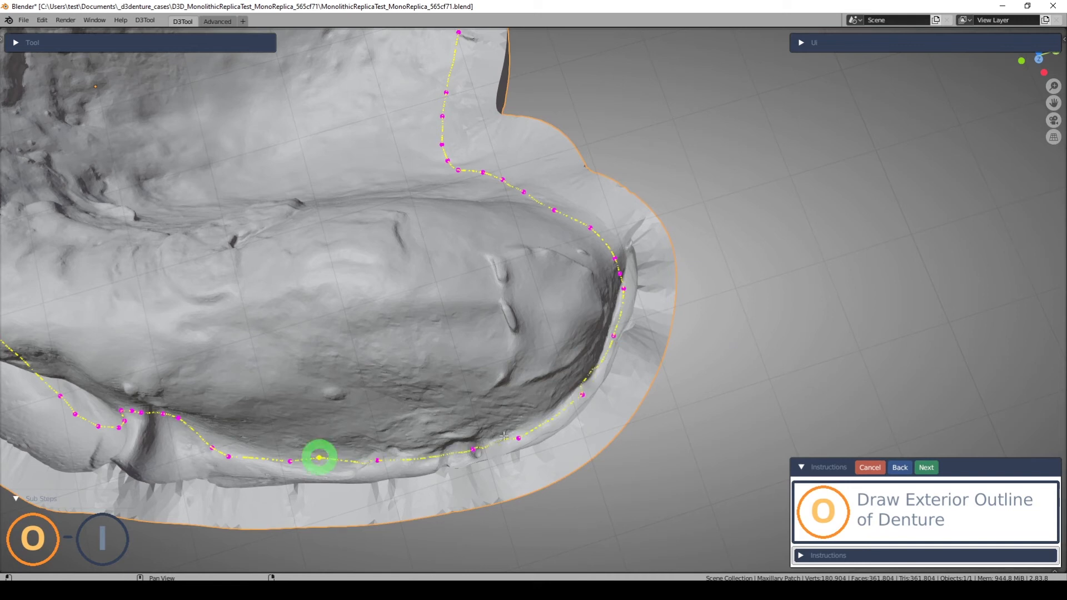
scroll(591, 368, down, 3)
middle_drag(528, 341, 629, 358)
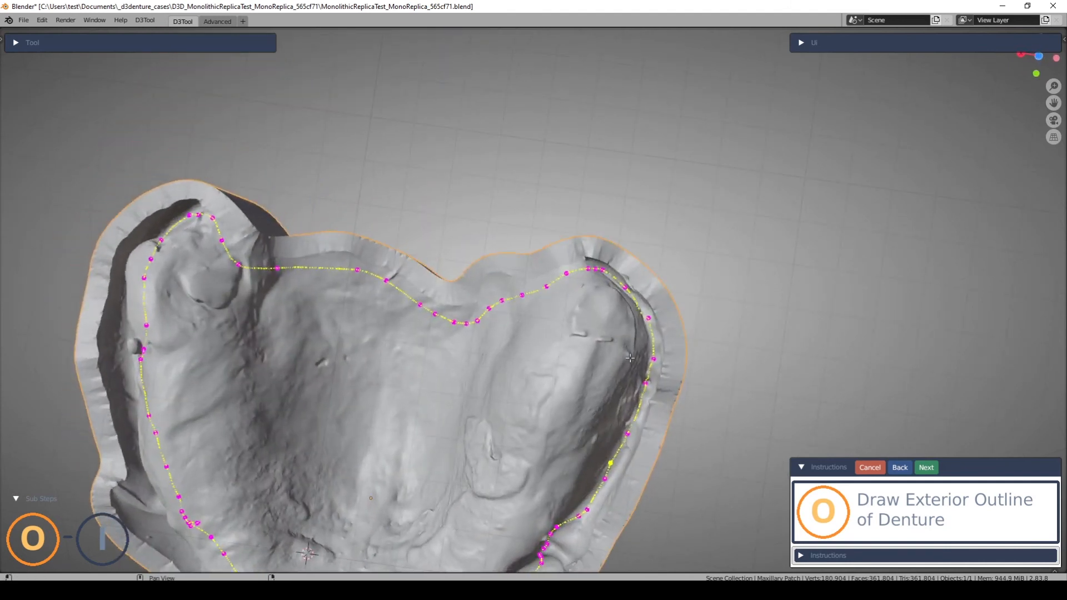
- Proceed to region selection, pick the interior region of the exterior outline, and confirm the selection
click(926, 468)
scroll(447, 364, down, 3)
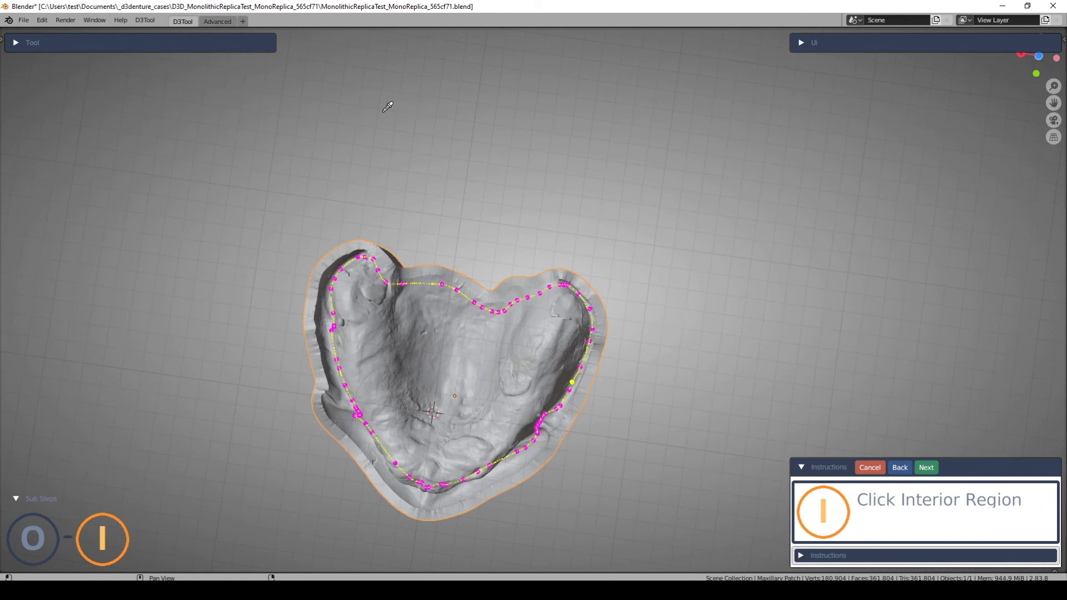
click(452, 199)
middle_drag(431, 193, 691, 216)
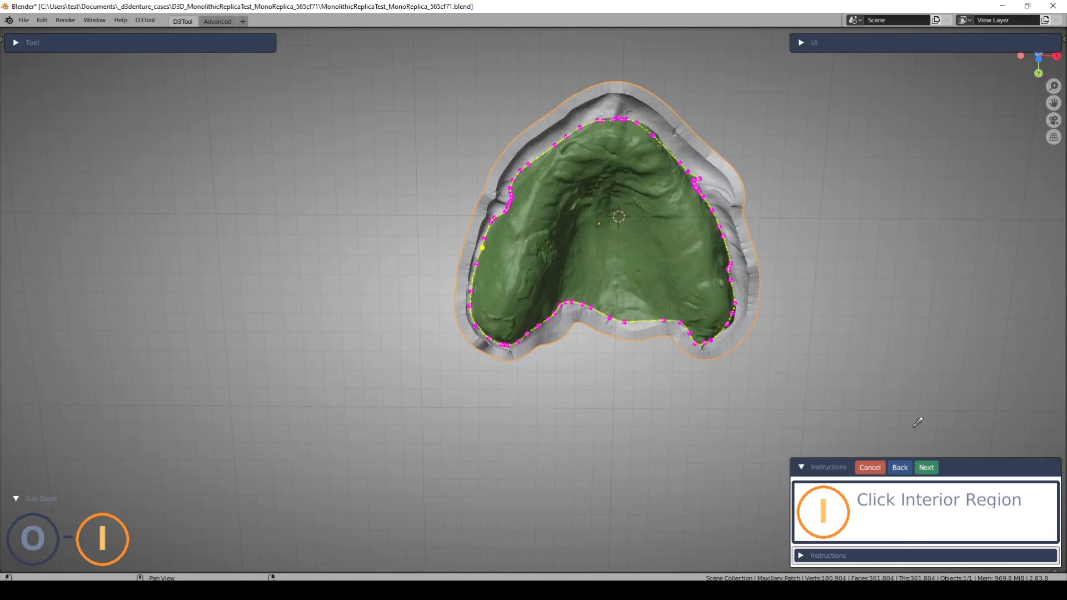
click(926, 468)
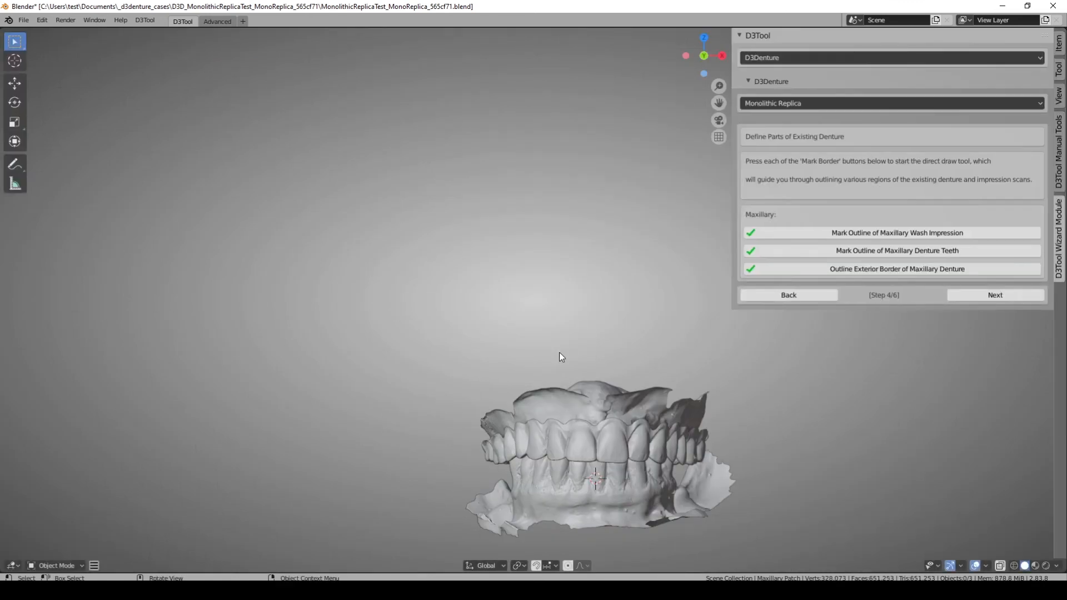
- Advance the wizard past defining the denture parts to generate the maxillary monolithic denture
middle_drag(595, 357, 633, 318)
click(977, 295)
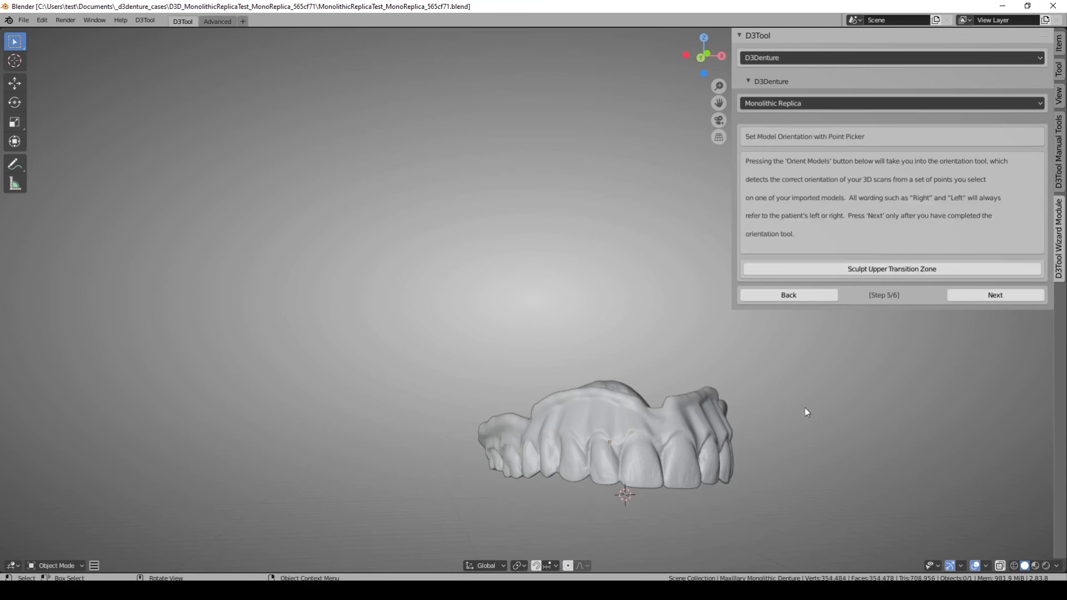
- Examine the generated monolithic denture from the intaglio, palatal and facial sides, including the transitions around the teeth
middle_drag(816, 393, 799, 453)
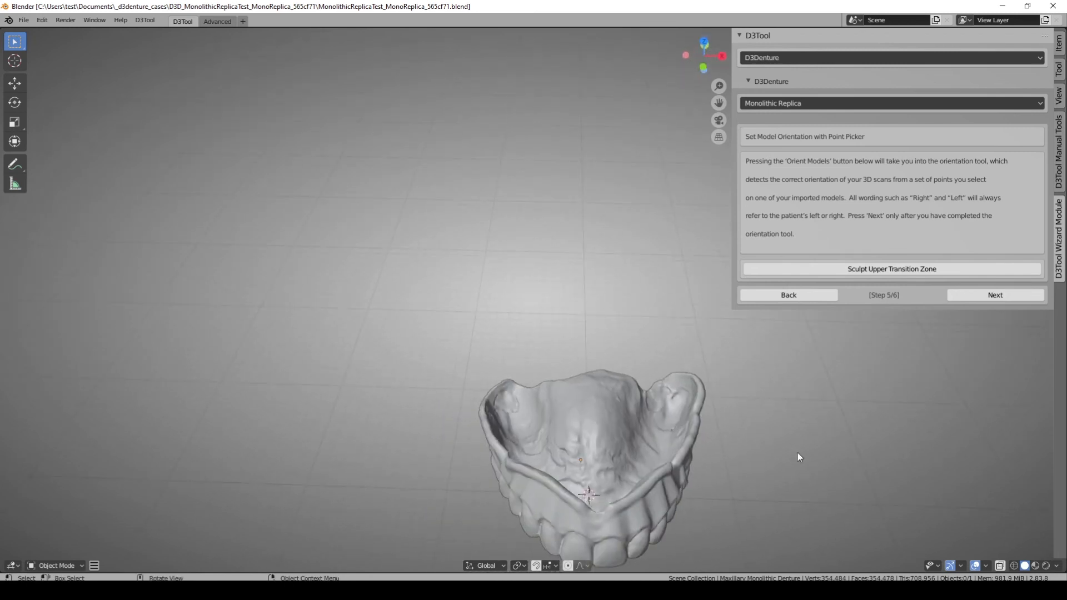
middle_drag(598, 418, 541, 286)
middle_drag(567, 339, 314, 234)
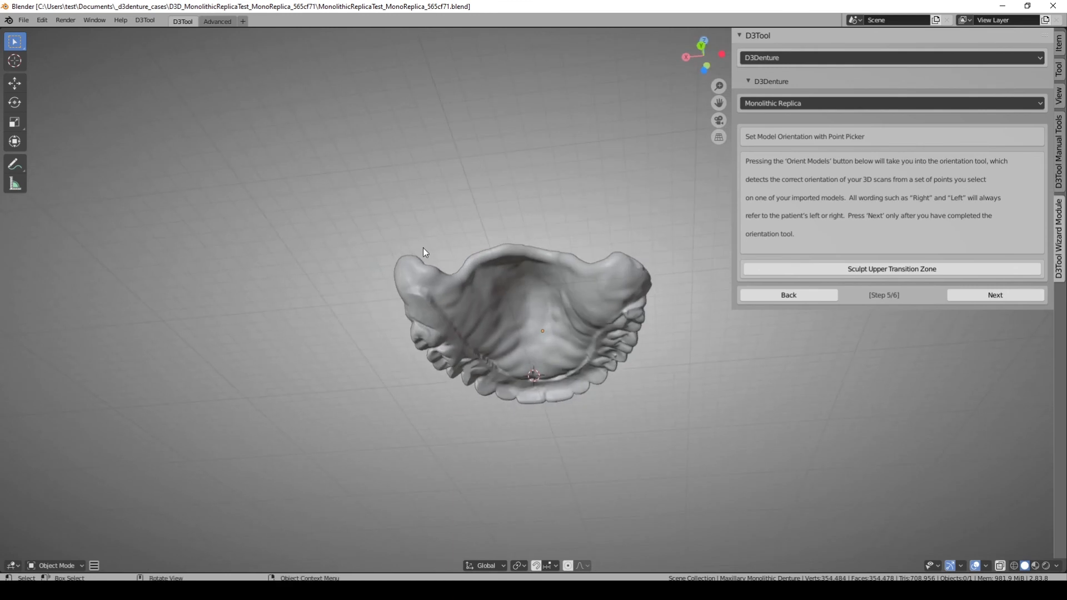
scroll(517, 285, up, 3)
middle_drag(517, 285, 655, 436)
scroll(612, 346, up, 3)
middle_drag(603, 355, 494, 355)
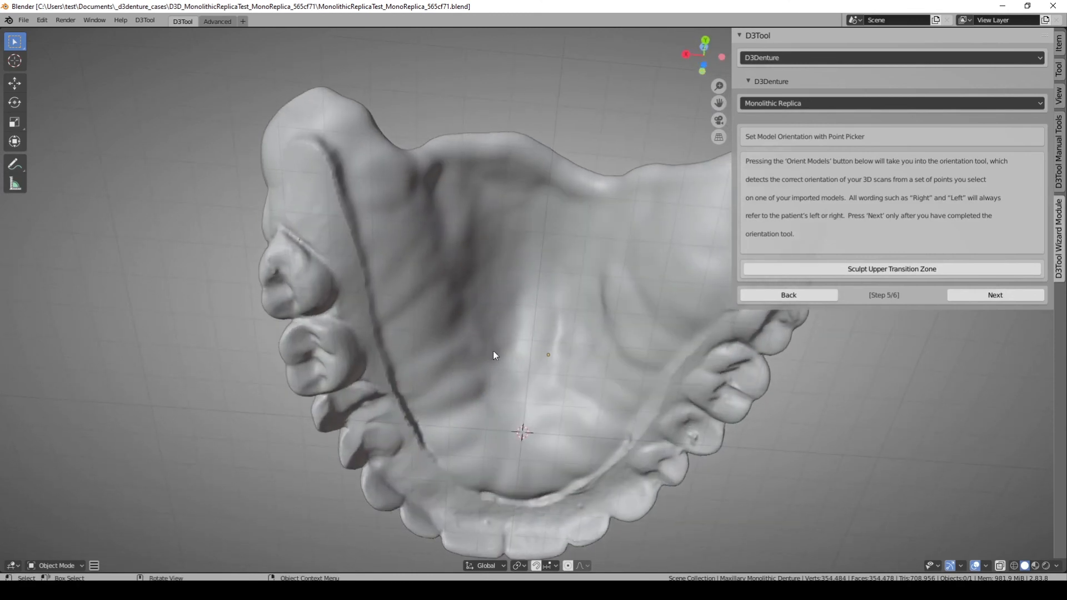
middle_drag(459, 283, 485, 382)
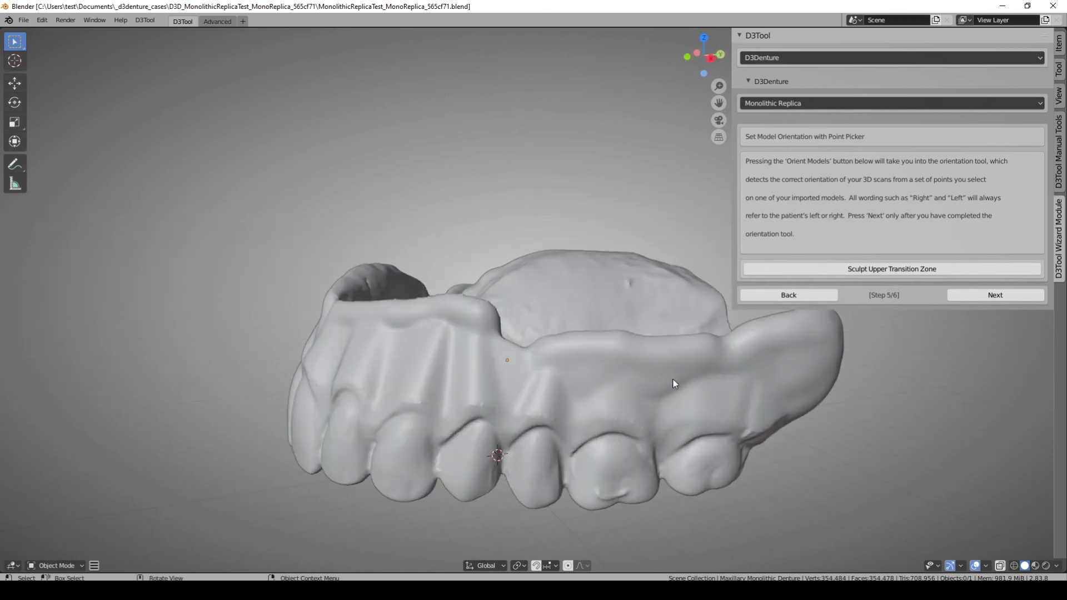
- Start sculpting the upper transition zone and smooth the facial flange with the brush
click(915, 271)
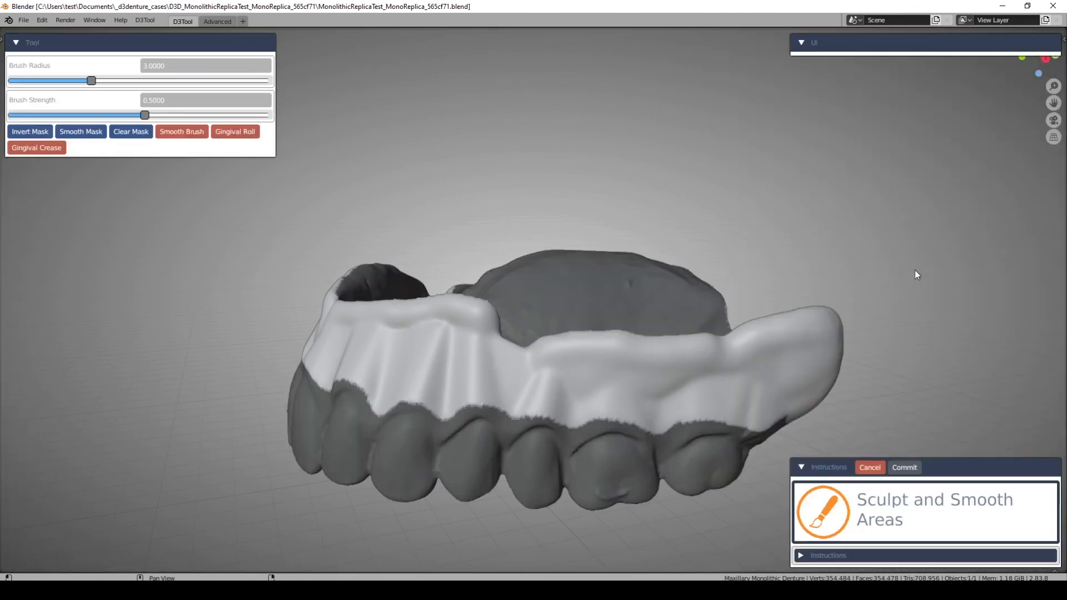
scroll(634, 383, up, 3)
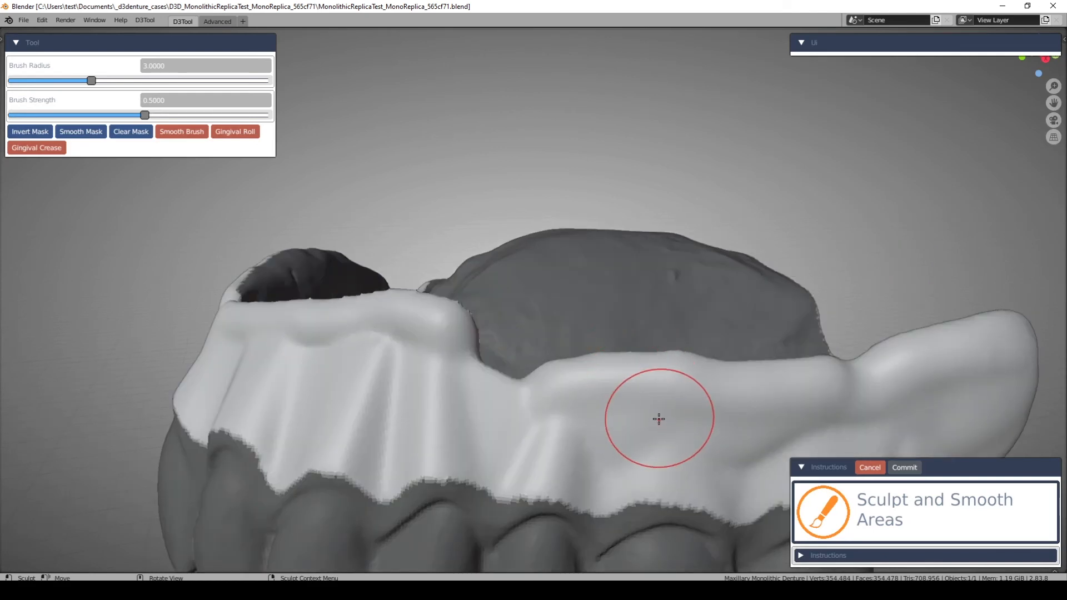
middle_drag(664, 424, 675, 367)
drag(675, 367, 694, 328)
drag(383, 282, 547, 318)
drag(477, 334, 478, 334)
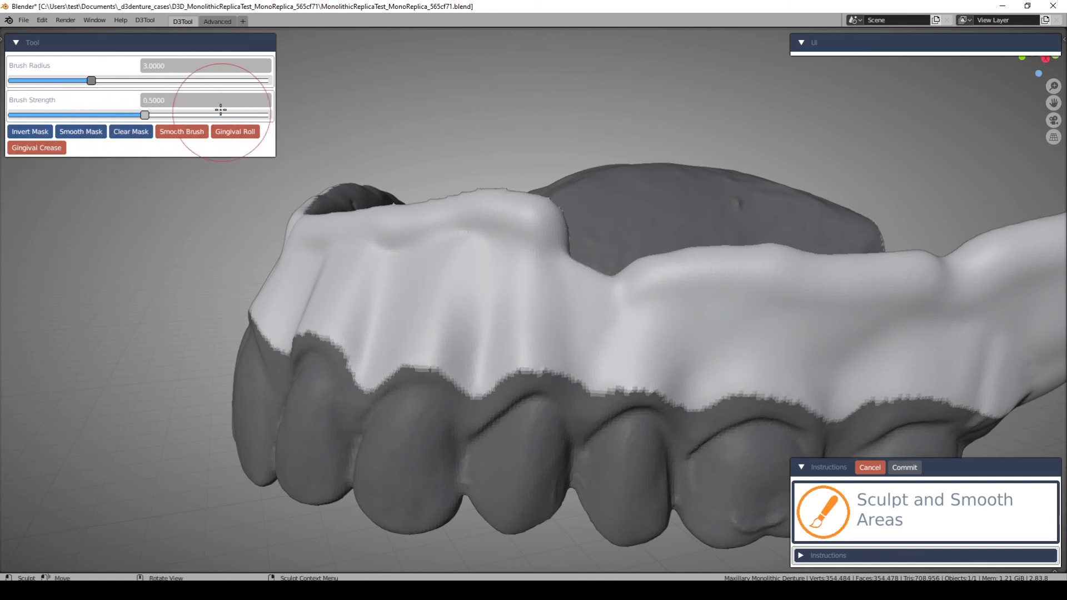
- Sculpt a raised ridge along the flange border beside the frenum notch with the Gingival Roll brush
click(237, 131)
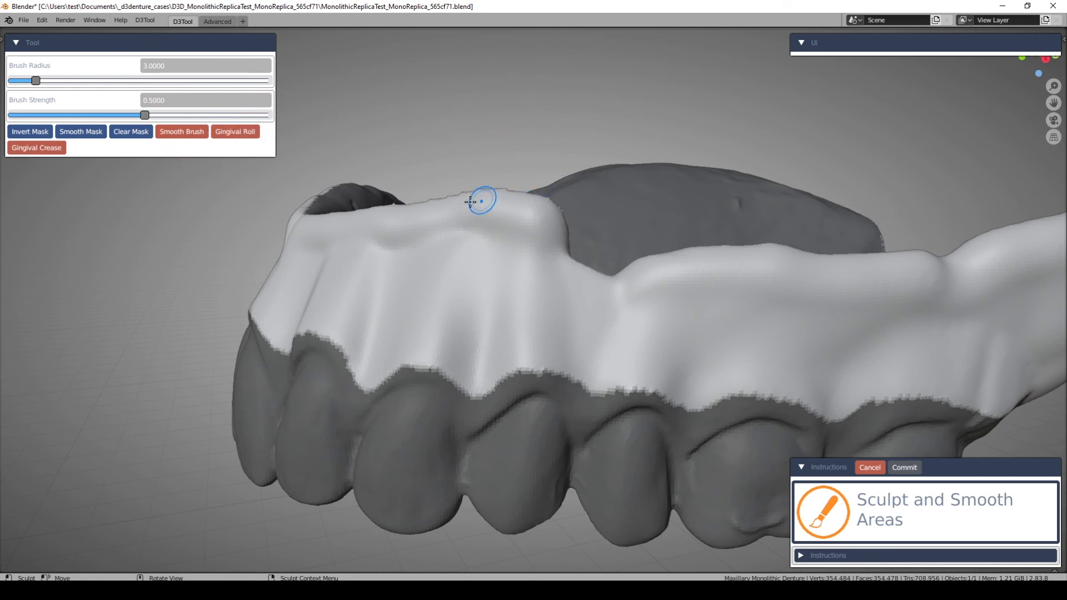
drag(504, 205, 545, 225)
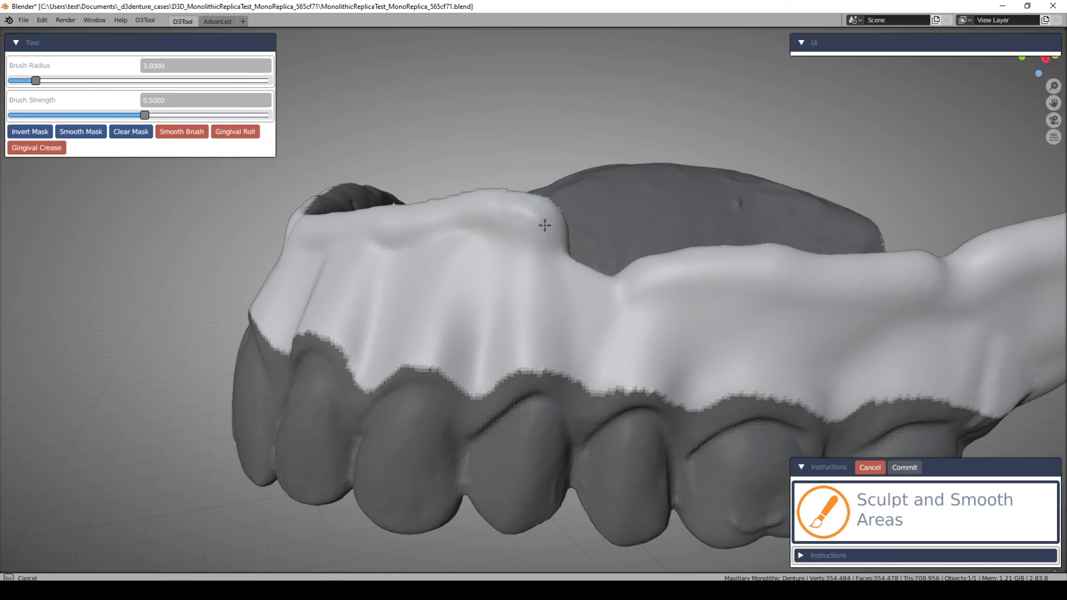
mouse_move(502, 207)
mouse_down()
mouse_move(478, 207)
mouse_move(508, 196)
mouse_move(475, 206)
mouse_up()
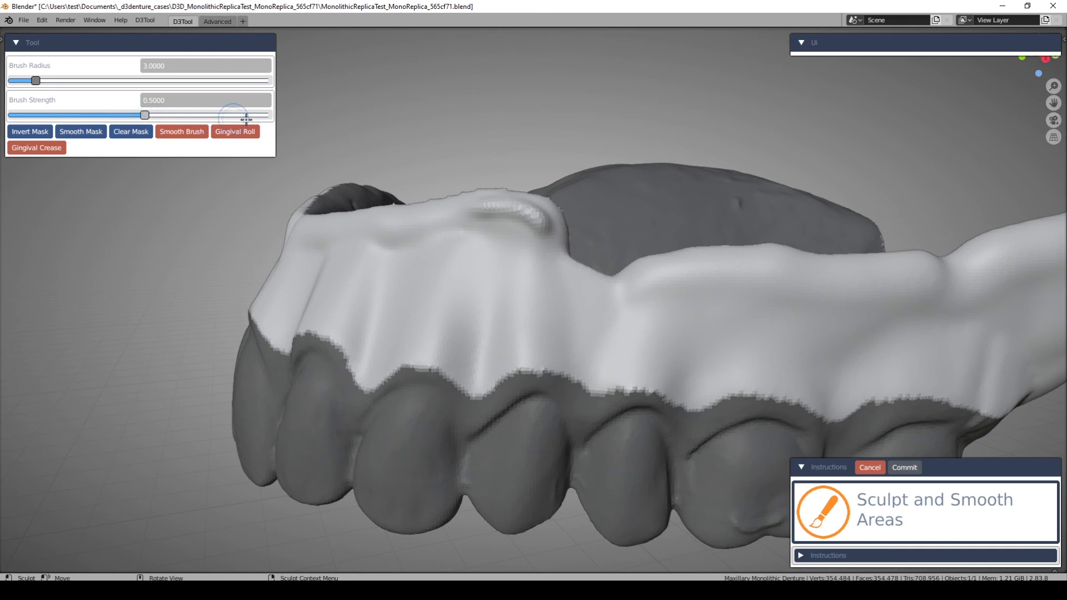
- Smooth the mask edge, and even out the sculpted ridge beside the frenum notch with the Smooth Brush
click(90, 132)
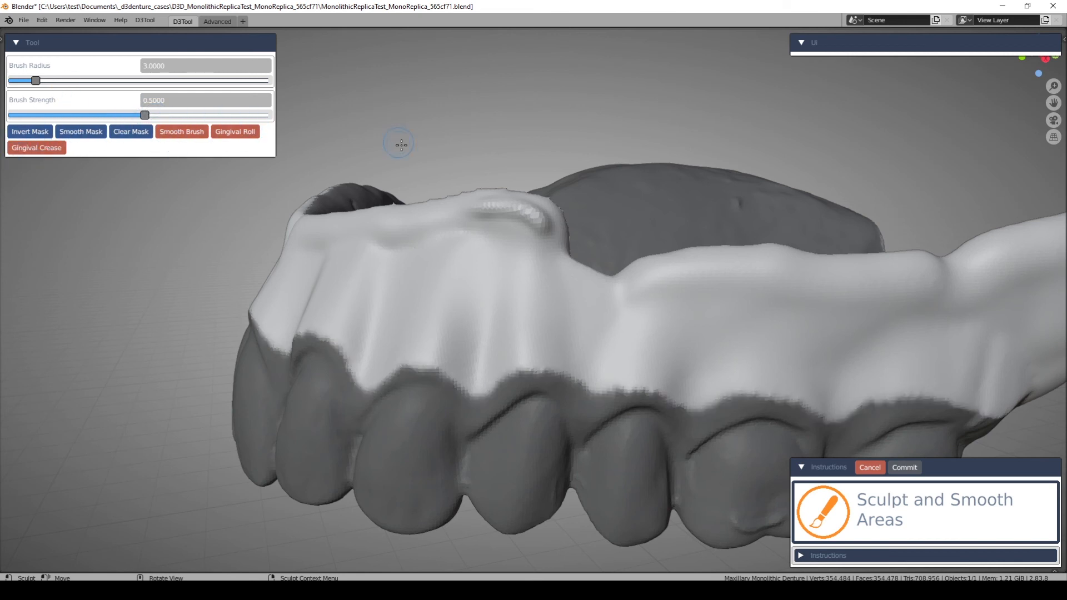
click(195, 131)
drag(493, 208, 543, 233)
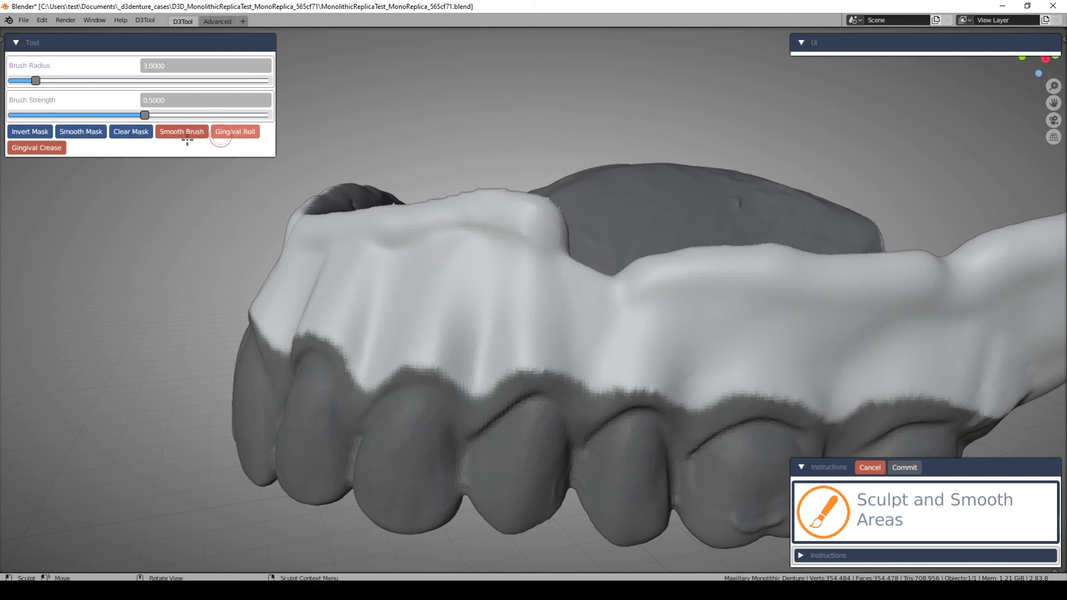
- Sculpt a crease along the gingival margin above the front teeth with Gingival Crease, and soften it with the Smooth Brush
click(63, 148)
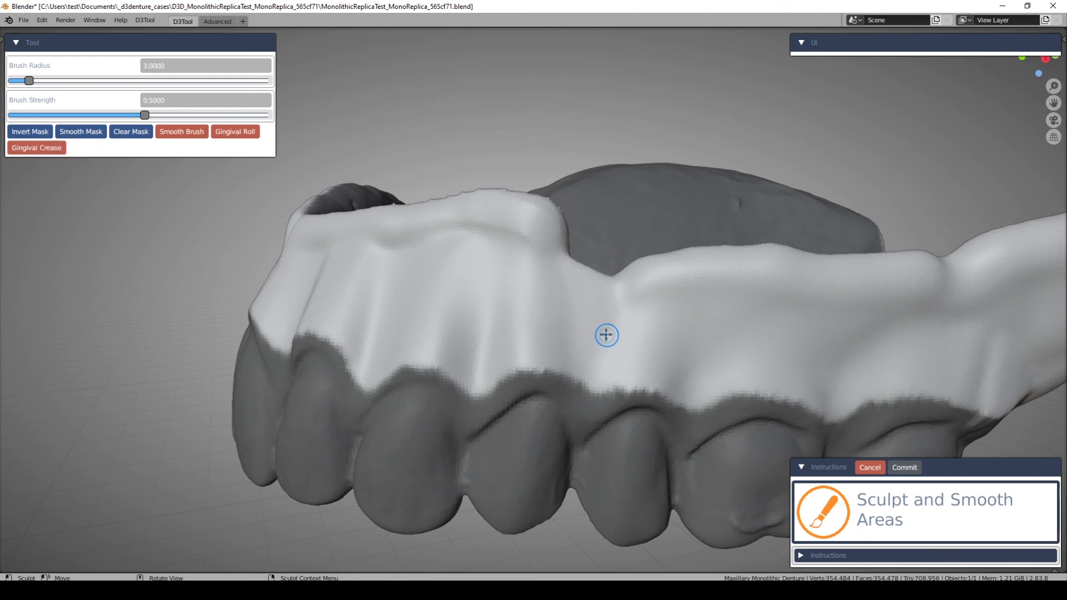
middle_drag(606, 333, 589, 337)
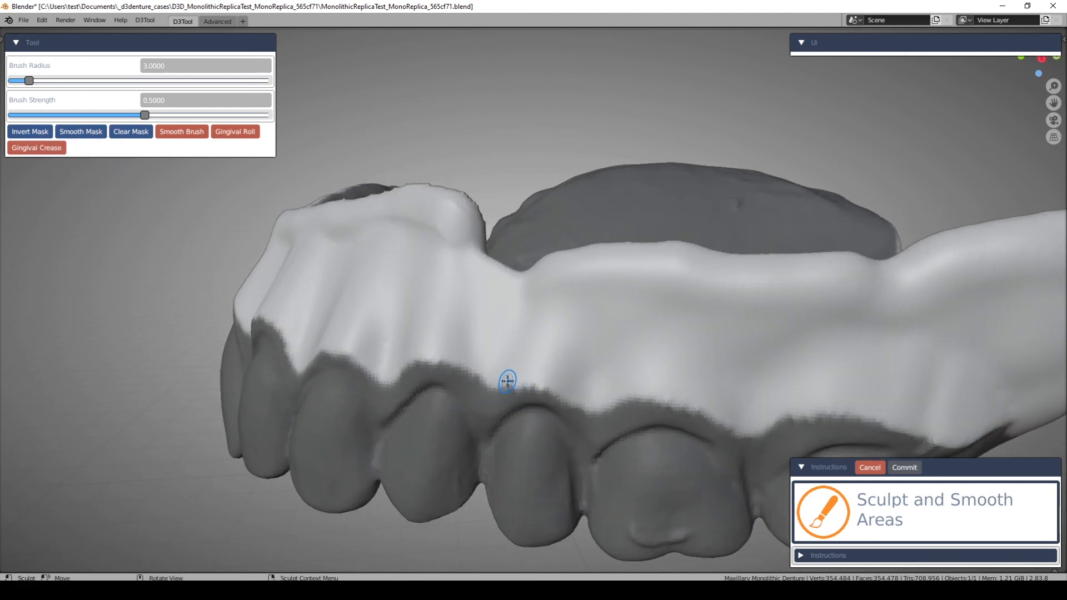
mouse_move(508, 381)
mouse_down()
mouse_move(556, 377)
mouse_move(534, 379)
mouse_move(584, 402)
mouse_up()
click(174, 133)
drag(517, 379, 590, 392)
- Enlarge the Smooth Brush radius to 3.23 and smooth the posterior end of the palatal transition behind the last molar
mouse_move(591, 392)
middle_down()
mouse_move(588, 235)
mouse_move(562, 267)
middle_up()
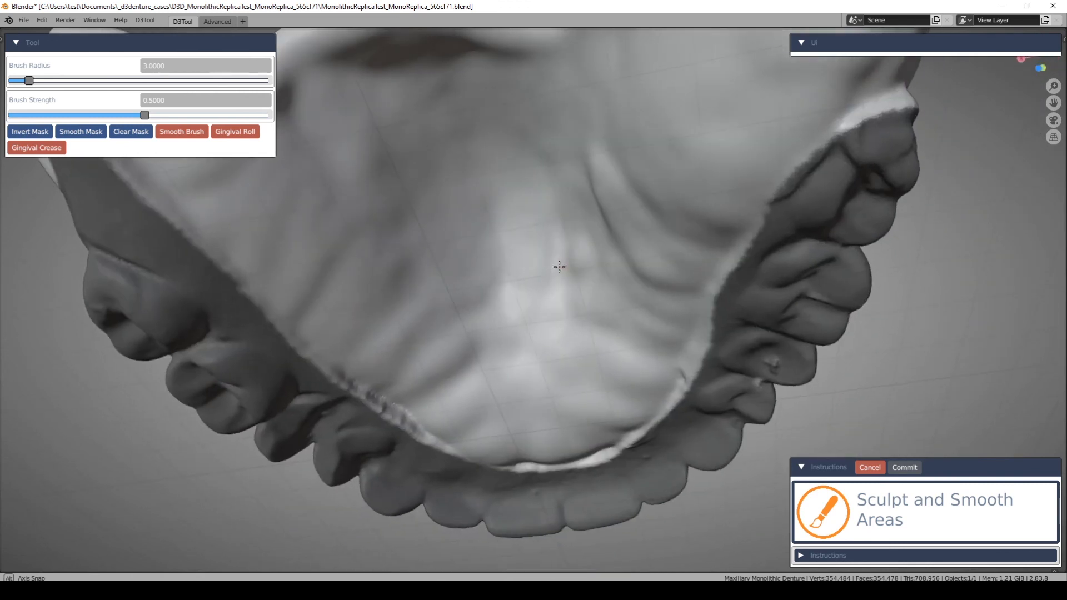
drag(29, 81, 102, 82)
click(179, 132)
scroll(381, 189, down, 2)
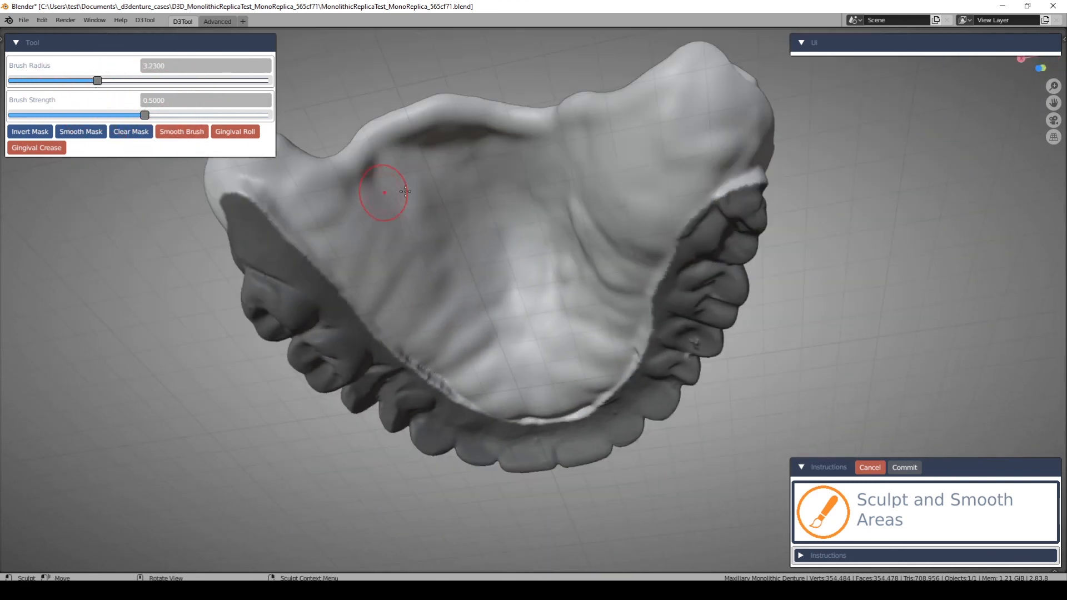
drag(720, 185, 689, 223)
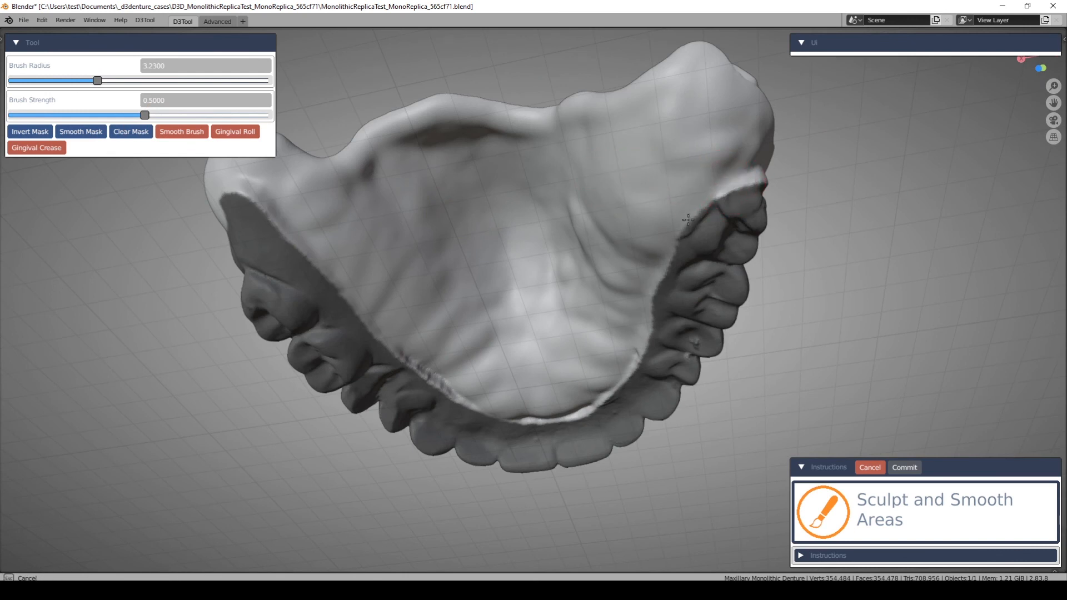
drag(748, 184, 742, 190)
scroll(589, 272, up, 2)
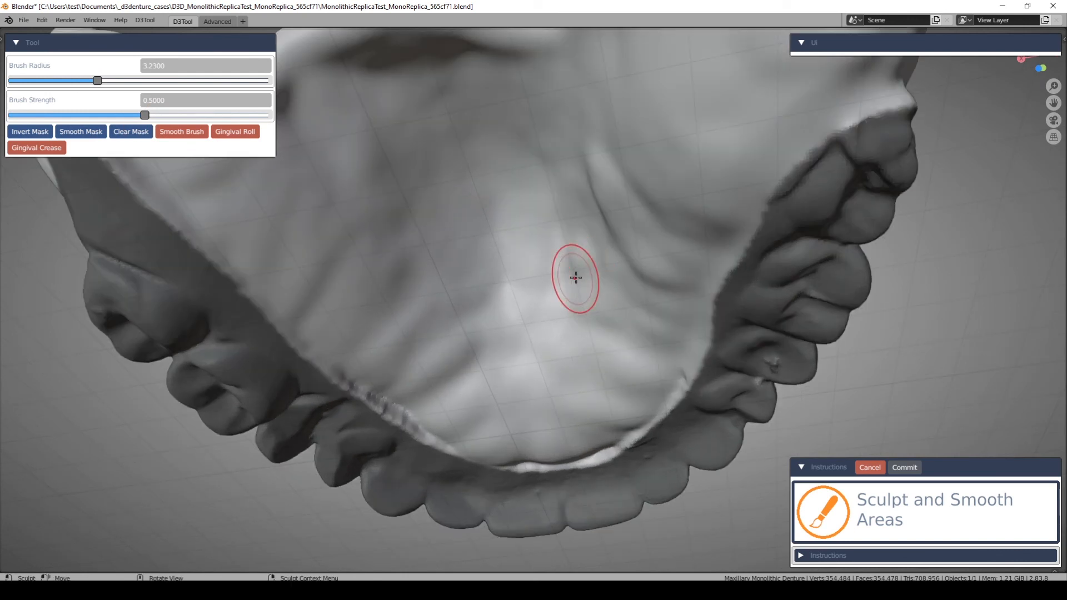
- Smooth the rest of the palatal transition edge around the arch, including the rough border behind the front teeth
middle_drag(574, 277, 562, 239)
mouse_move(667, 183)
middle_down()
mouse_move(607, 359)
mouse_move(674, 213)
middle_up()
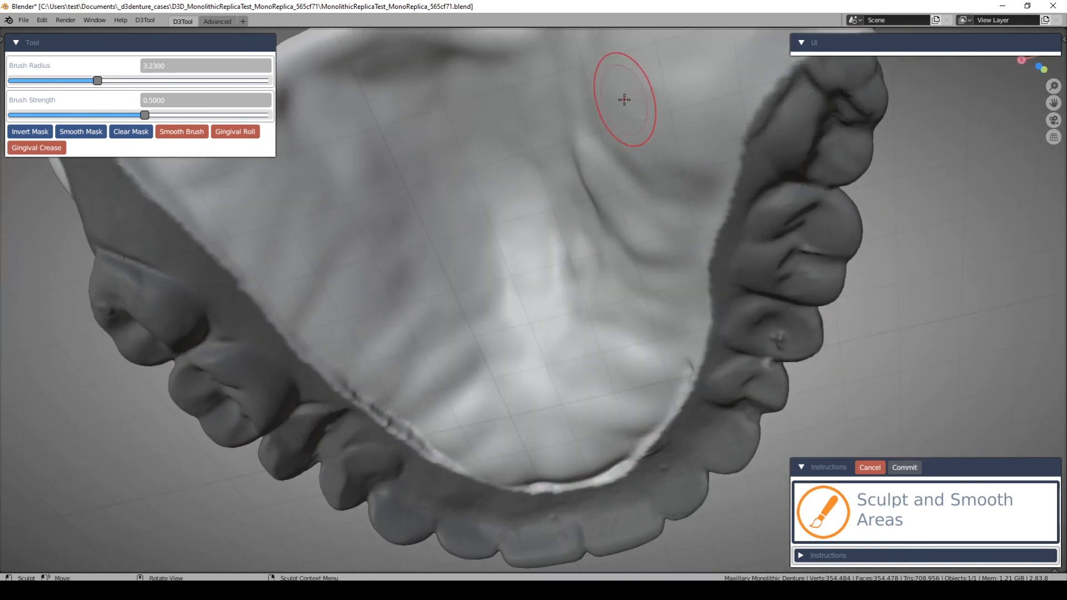
mouse_move(661, 111)
middle_down()
mouse_move(820, 228)
mouse_move(695, 223)
mouse_move(552, 262)
middle_up()
mouse_move(707, 269)
middle_down()
mouse_move(629, 260)
mouse_move(639, 256)
middle_up()
middle_drag(574, 283, 607, 175)
mouse_move(607, 175)
mouse_down()
mouse_move(600, 148)
mouse_move(660, 176)
mouse_up()
drag(725, 183, 760, 326)
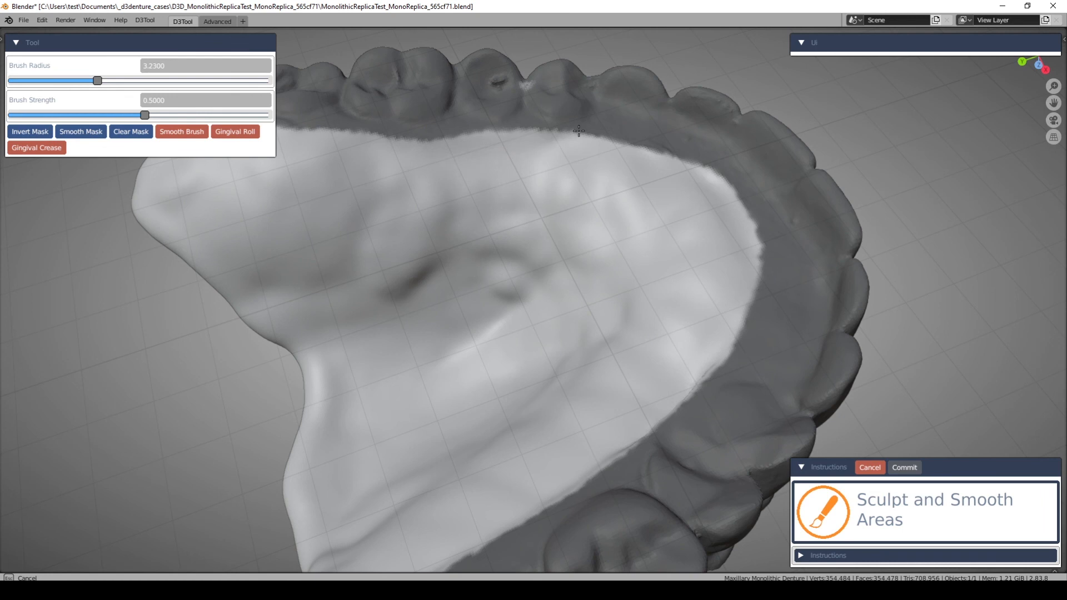
middle_drag(563, 236, 574, 107)
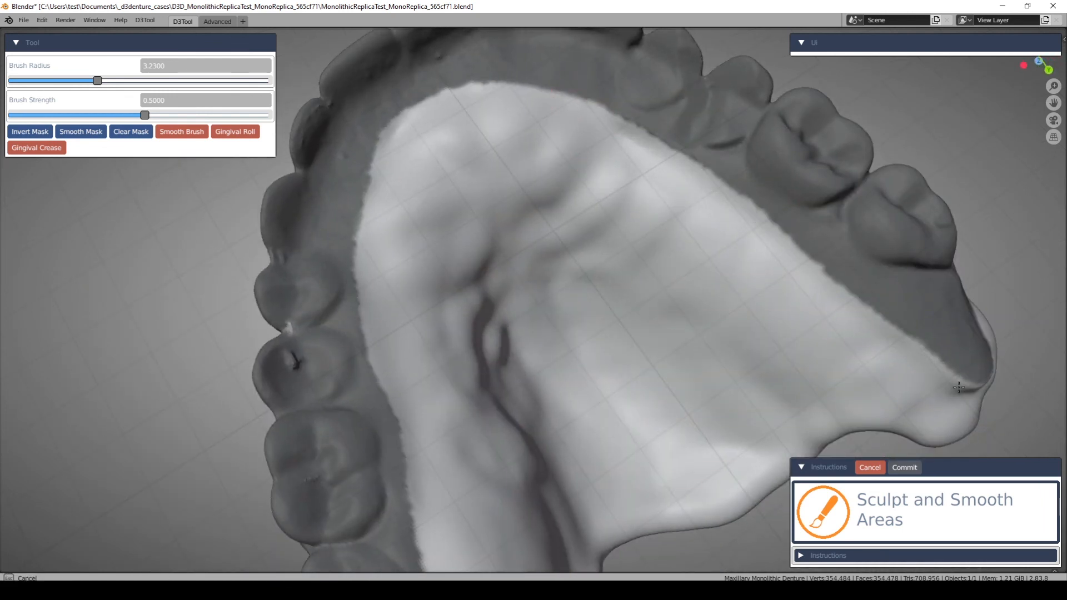
- Check the facial transitions, commit the sculpted upper transition zone, and advance the Monolithic Replica workflow to its final step
middle_drag(580, 146, 612, 166)
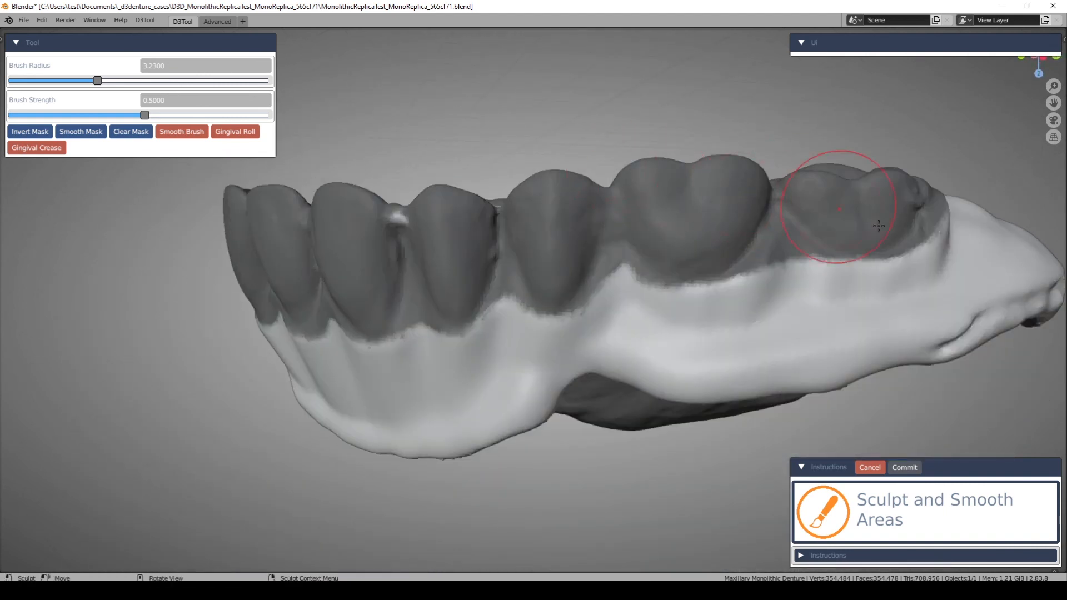
mouse_move(643, 300)
middle_down()
mouse_move(794, 288)
mouse_move(683, 325)
mouse_move(356, 324)
middle_up()
mouse_move(674, 303)
middle_down()
mouse_move(811, 308)
mouse_move(458, 345)
middle_up()
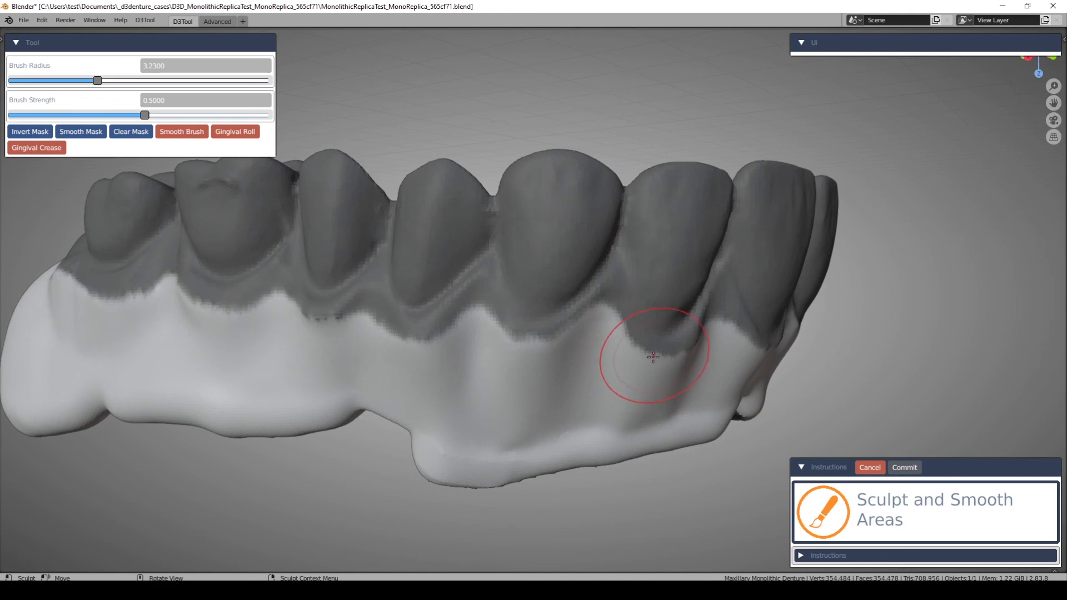
middle_drag(639, 352, 603, 354)
scroll(638, 369, down, 4)
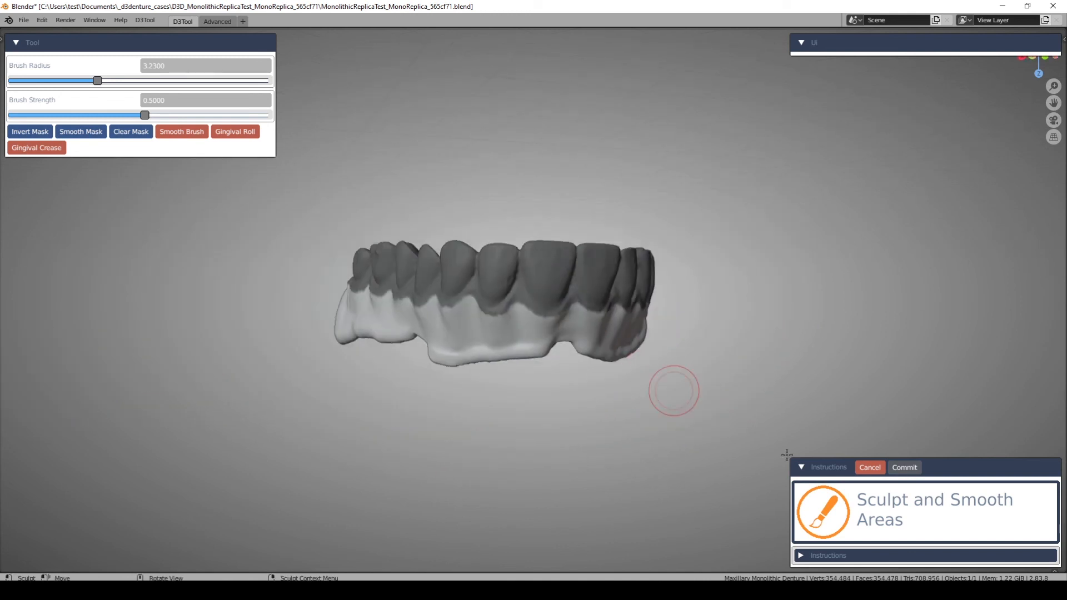
click(907, 469)
mouse_move(851, 453)
middle_down()
mouse_move(799, 364)
mouse_move(671, 340)
mouse_move(757, 421)
middle_up()
middle_drag(693, 399, 506, 367)
middle_drag(525, 276, 572, 319)
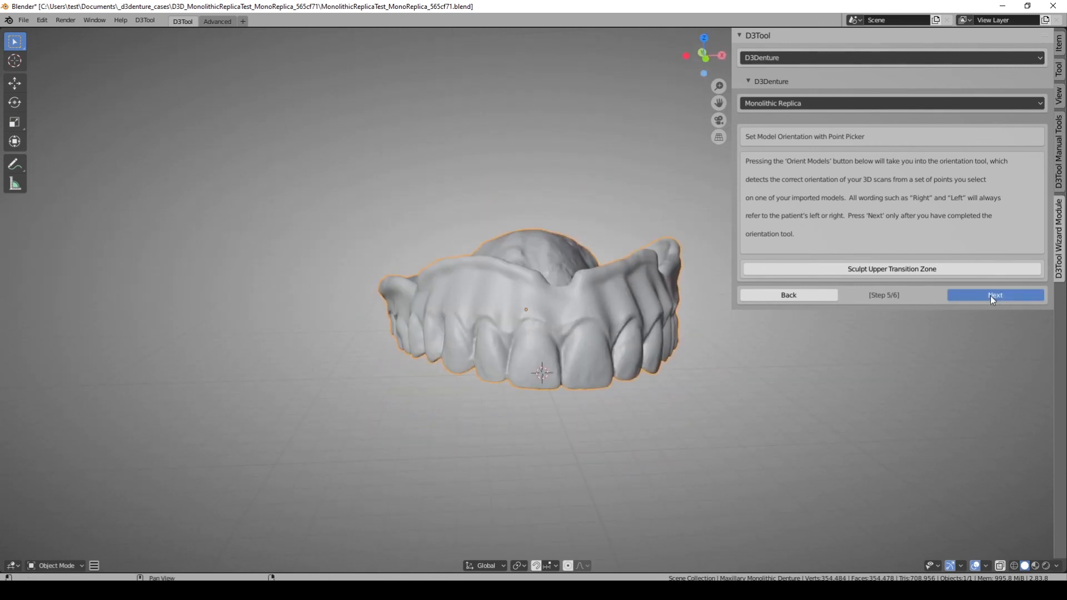
click(990, 295)
- Examine the finished monolithic denture from the intaglio and facial sides, including the gingival margins around the front teeth
middle_drag(785, 343, 703, 353)
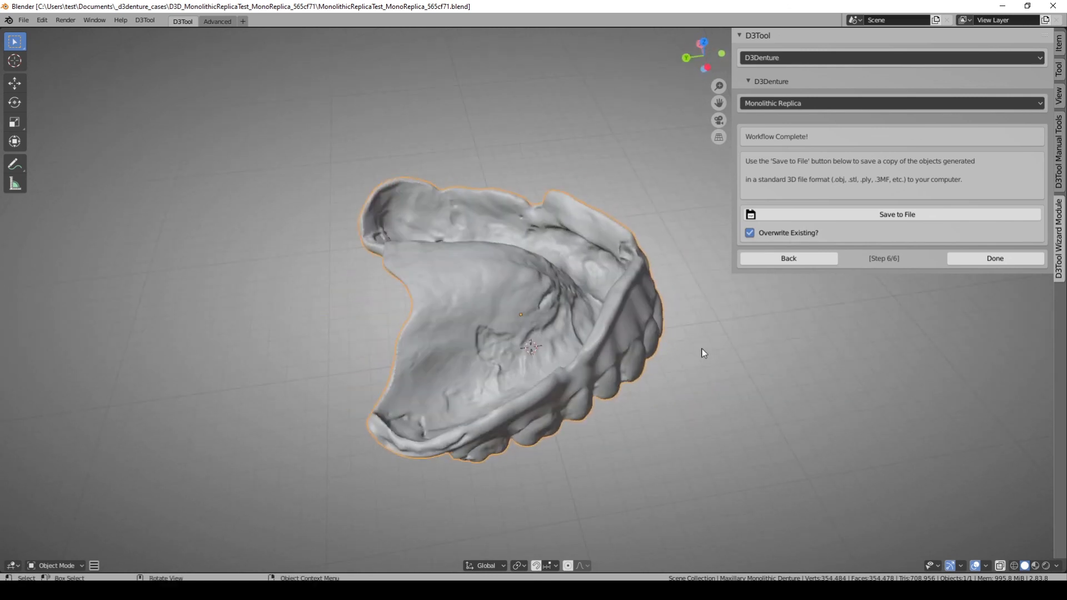
middle_drag(599, 311, 512, 283)
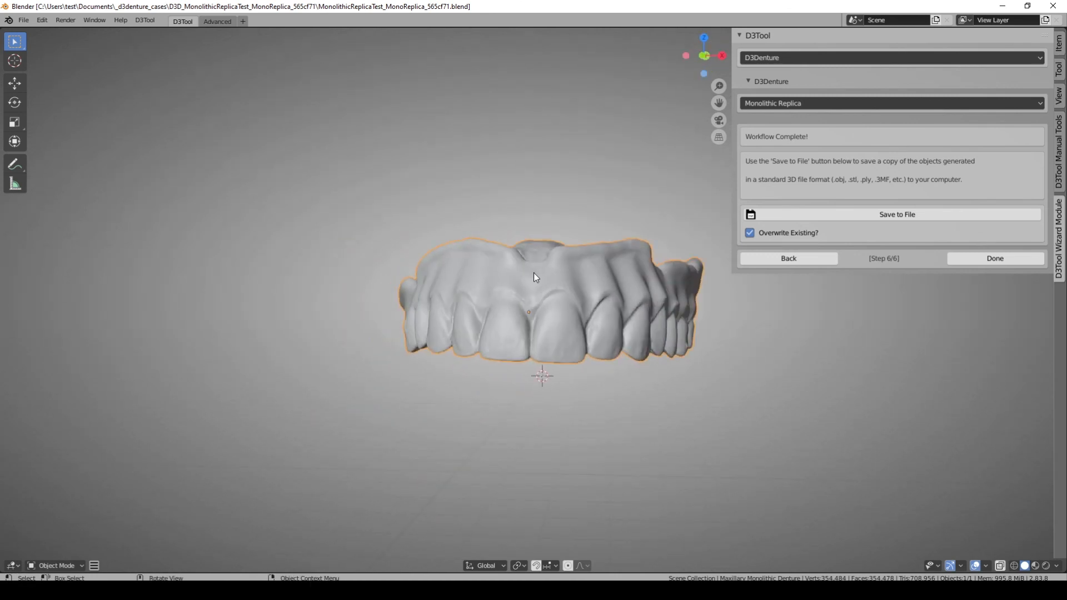
scroll(539, 310, up, 3)
middle_drag(628, 308, 616, 289)
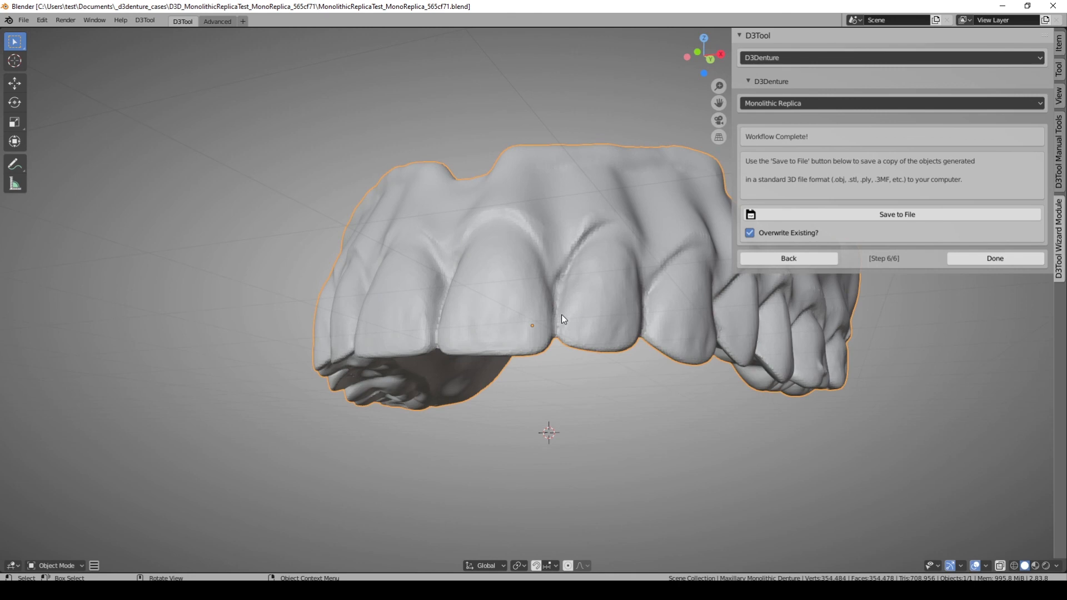
scroll(617, 255, down, 3)
middle_drag(617, 254, 635, 308)
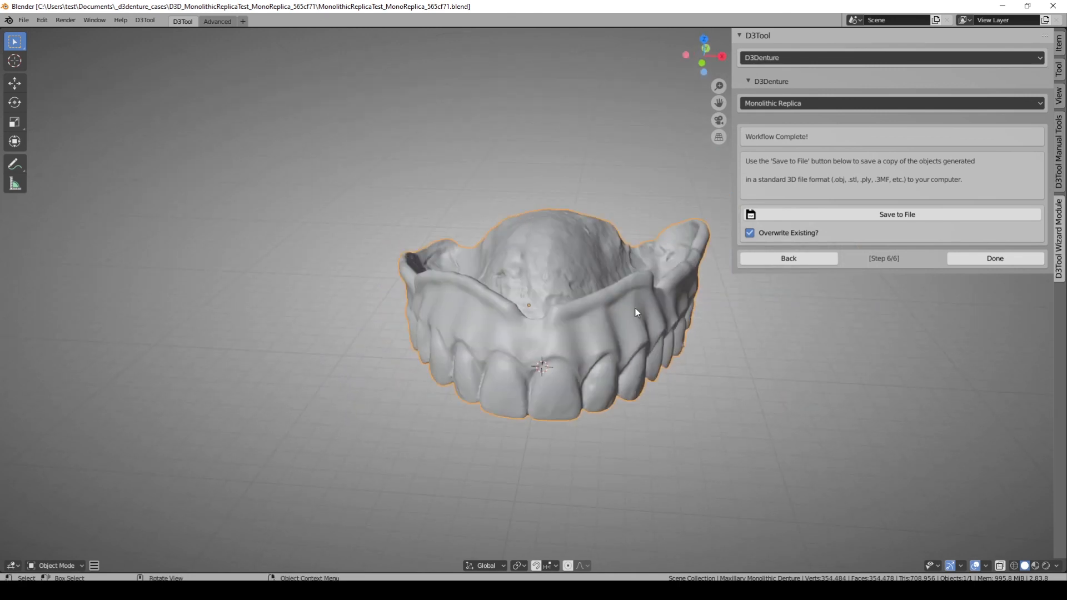
scroll(635, 292, down, 3)
middle_drag(596, 272, 596, 228)
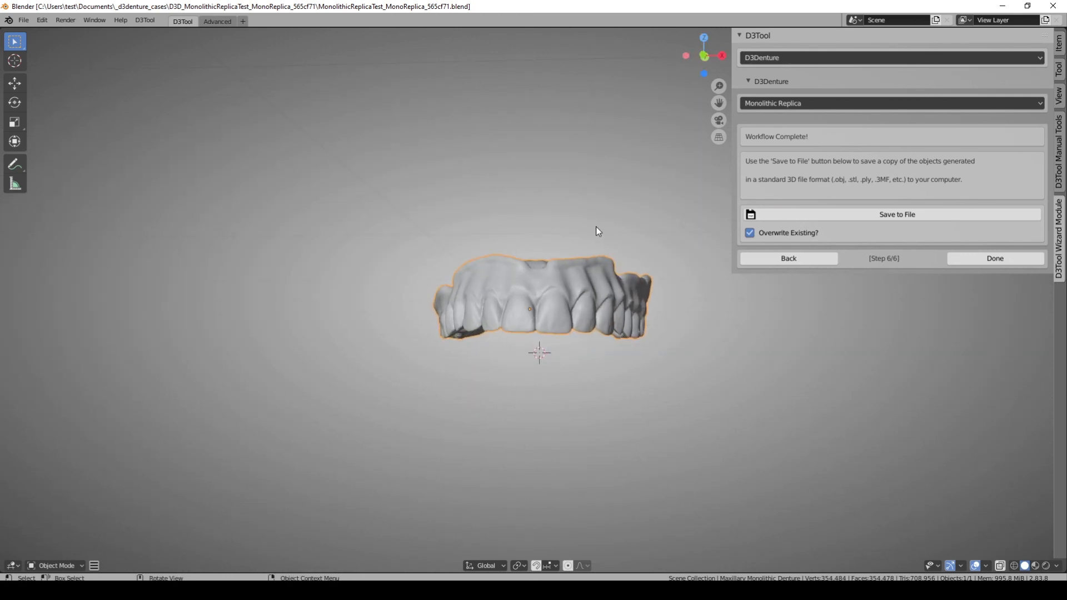